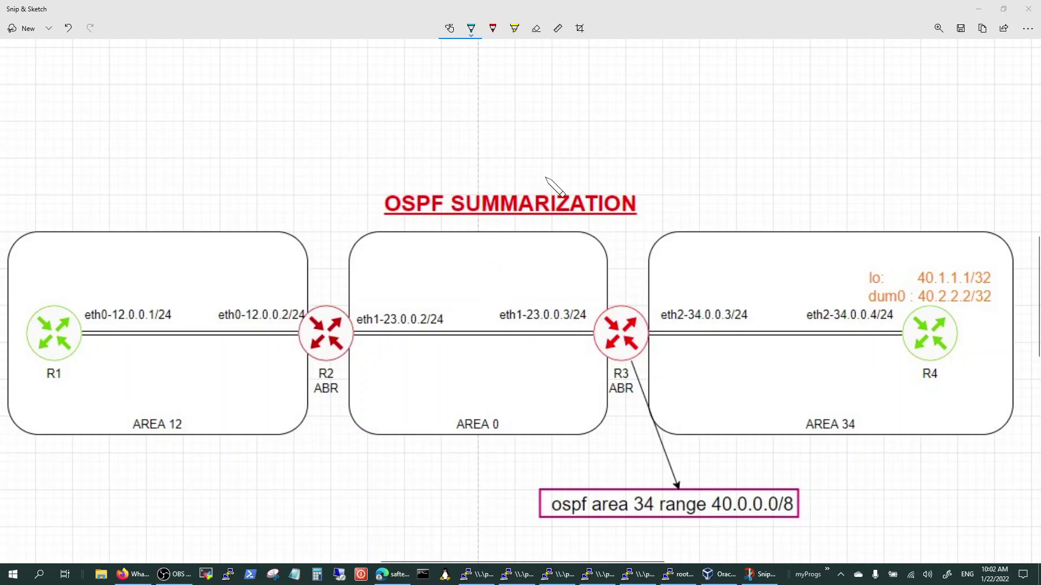
- Draw an arrow pointing at the OSPF SUMMARIZATION title and circle the AREA 12 label
left_click(602, 144)
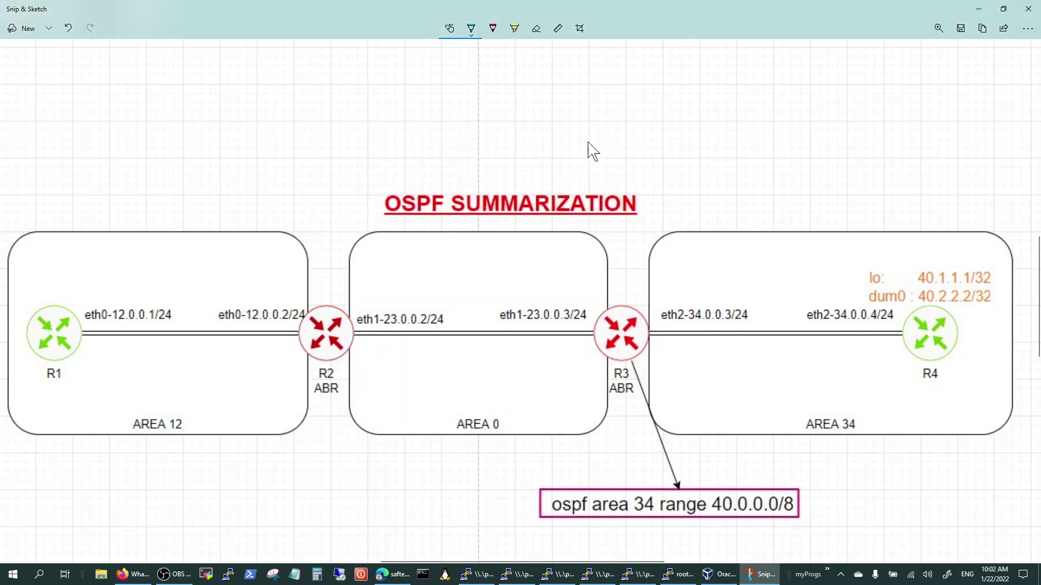
mouse_move(600, 136)
left_mouse_down()
mouse_move(545, 183)
mouse_move(559, 182)
left_mouse_up()
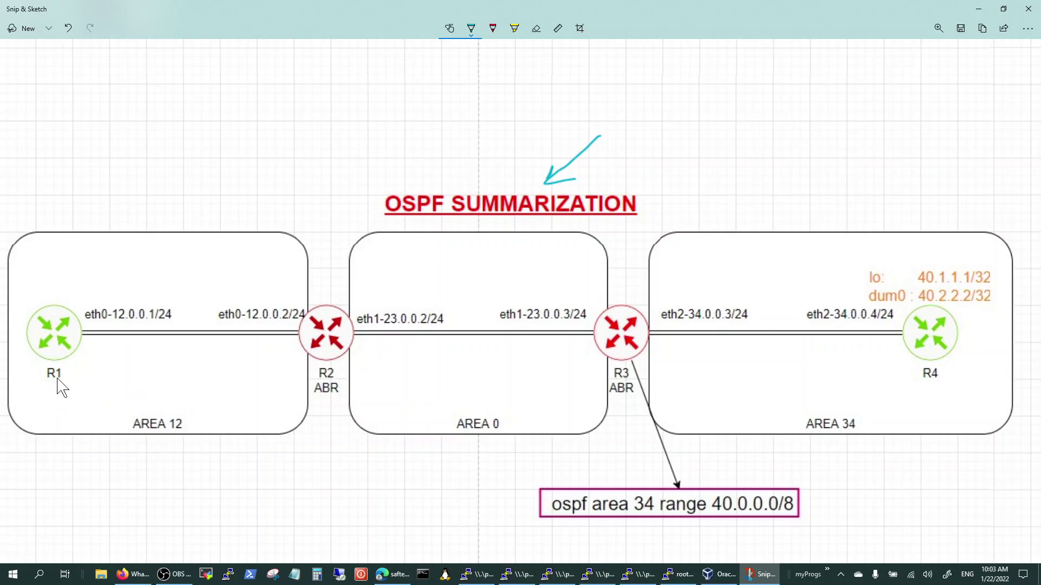
mouse_move(150, 456)
left_mouse_down()
mouse_move(168, 395)
mouse_move(139, 458)
left_mouse_up()
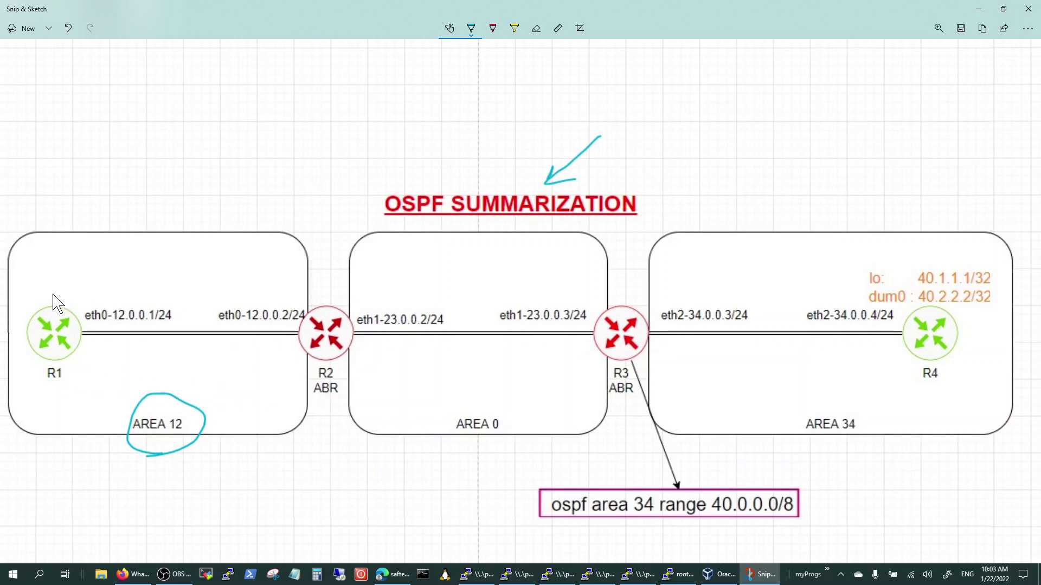
- Sketch a loopback stub on R1 and label it by hand with 10.1.1.1/32
mouse_move(55, 310)
left_mouse_down()
mouse_move(71, 275)
mouse_move(55, 263)
mouse_move(81, 263)
left_mouse_up()
left_click_drag(88, 263, 99, 265)
mouse_move(107, 256)
left_mouse_down()
mouse_move(104, 265)
mouse_move(133, 252)
mouse_move(117, 274)
mouse_move(139, 274)
left_mouse_up()
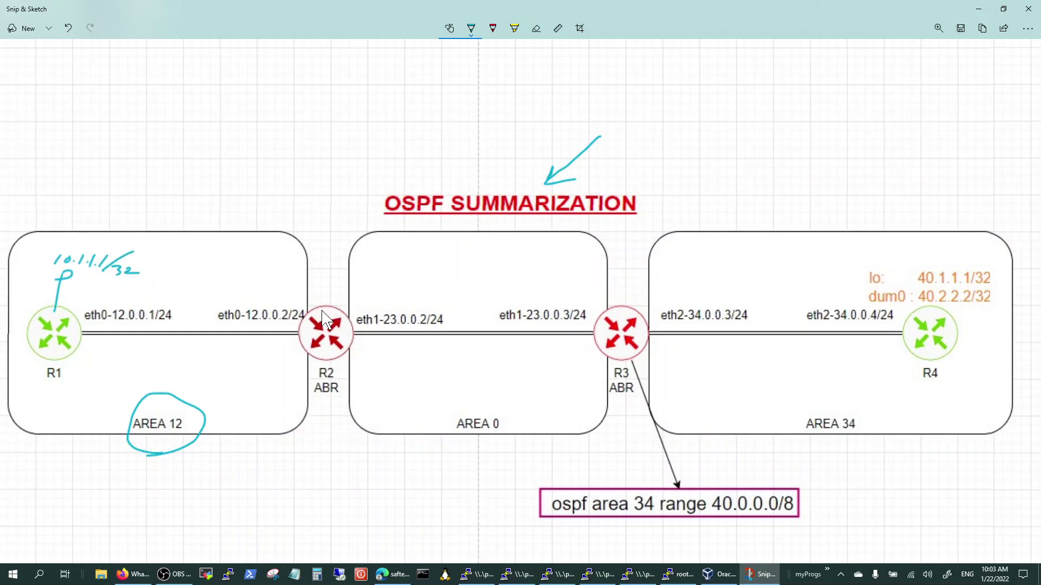
- Sketch loopback stubs on R2 and handwrite the address 20.1.1.1/32 above them
mouse_move(322, 310)
left_mouse_down()
mouse_move(328, 292)
mouse_move(389, 294)
mouse_move(367, 280)
mouse_move(449, 296)
left_mouse_up()
left_click(378, 280)
left_click(390, 282)
left_click(404, 281)
left_click(417, 281)
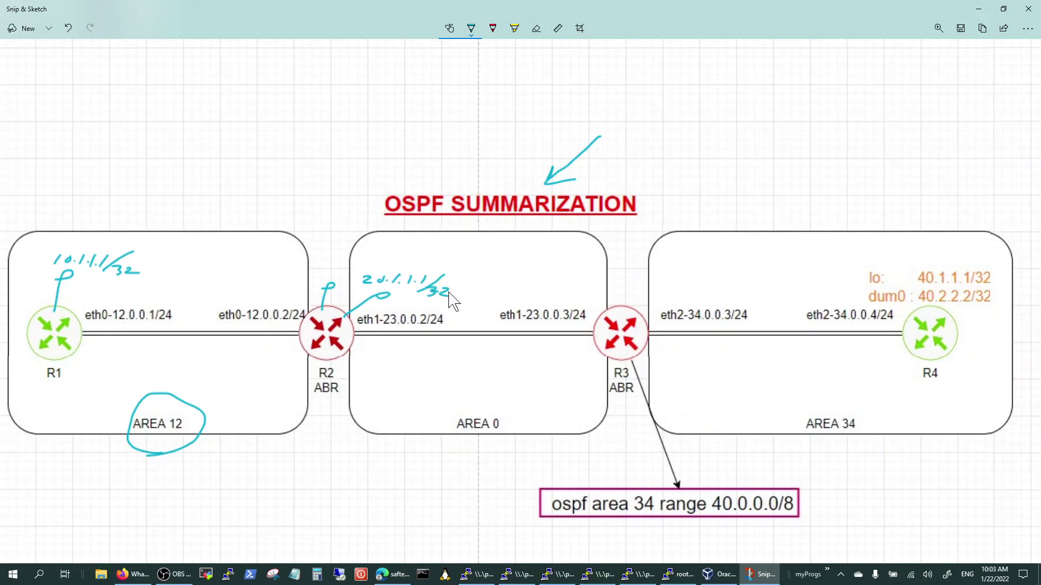
- Sketch a loopback stub on R3 and label it by hand with 30.1.1.1/32
left_click_drag(601, 313, 588, 305)
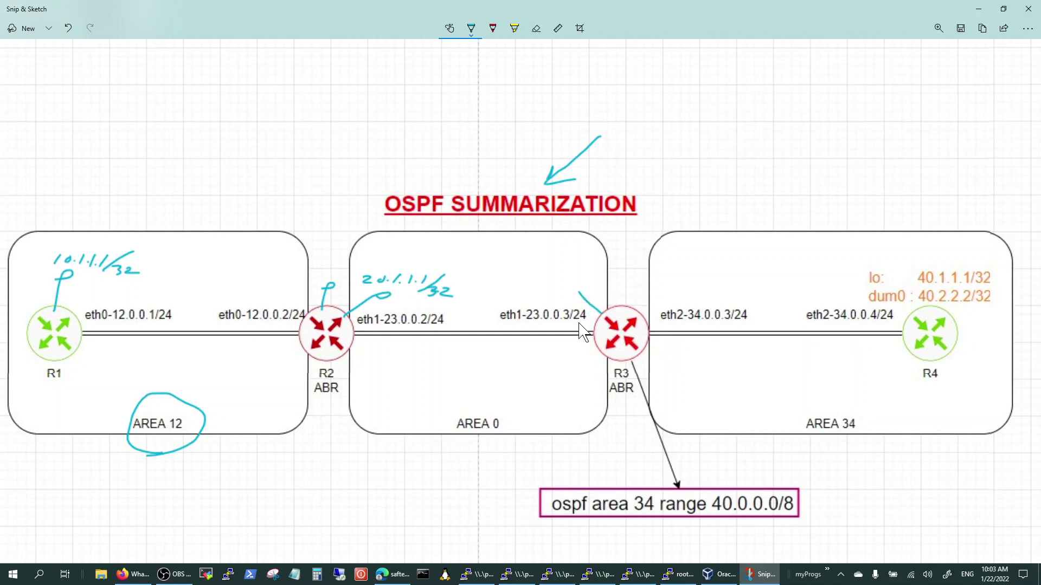
mouse_move(581, 295)
left_mouse_down()
mouse_move(564, 264)
mouse_move(623, 273)
left_mouse_up()
left_click(573, 270)
left_click(587, 271)
left_click(597, 271)
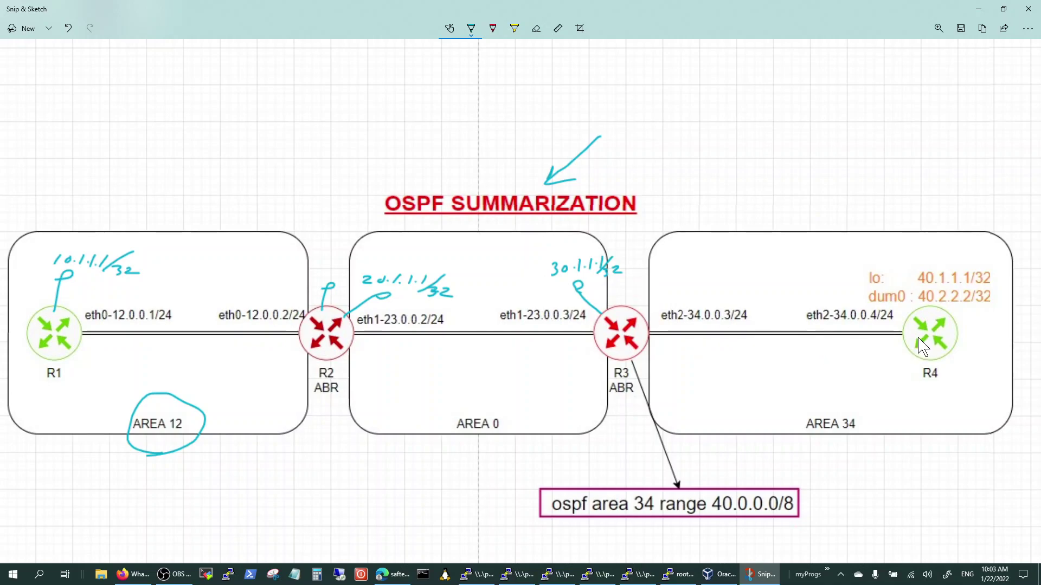
- Draw small arrows pointing at R4's lo and dum0 interface entries
left_click_drag(827, 279, 848, 282)
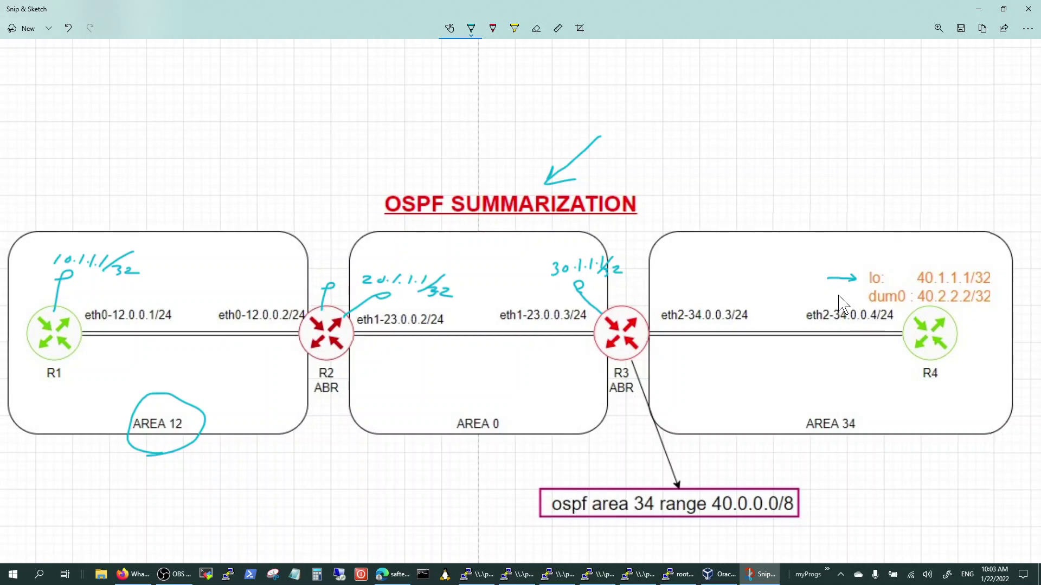
left_click_drag(839, 296, 860, 296)
left_click_drag(861, 296, 855, 301)
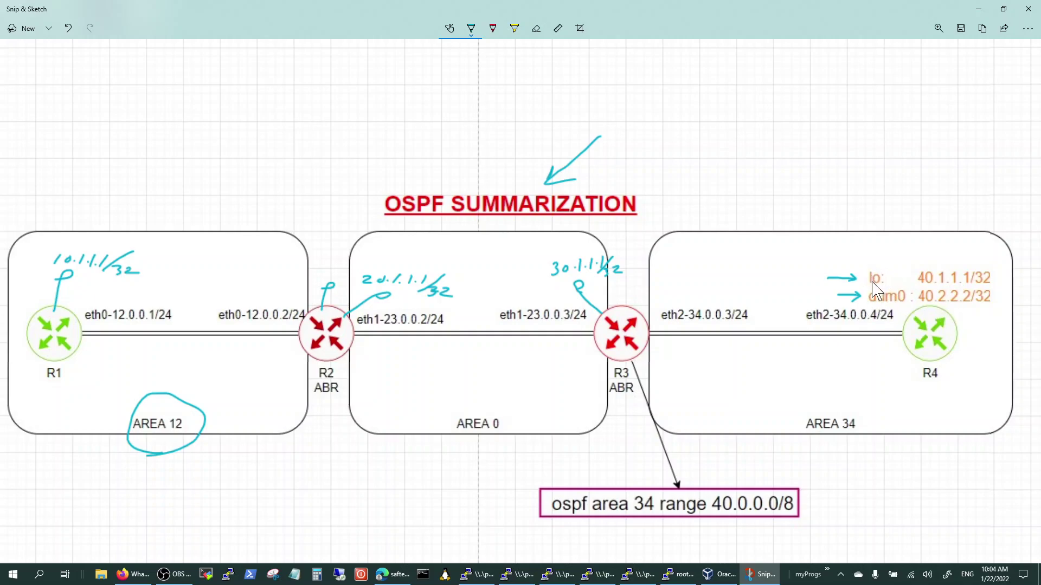
left_click_drag(881, 259, 879, 271)
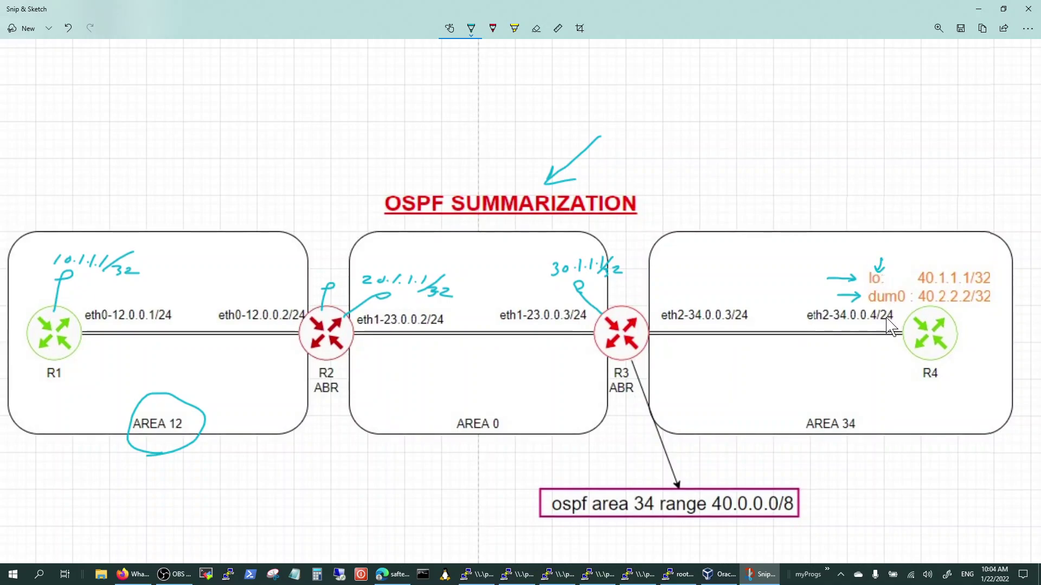
left_click_drag(887, 319, 889, 310)
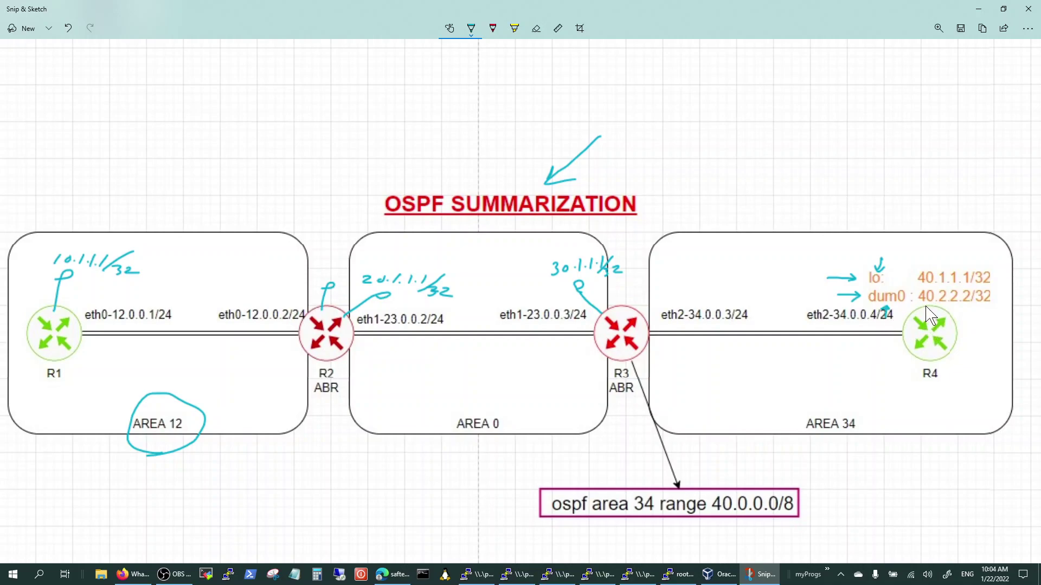
- Draw an arrow from R4 toward R3, and write and underline "SPF" beside R1
left_click_drag(852, 359, 707, 368)
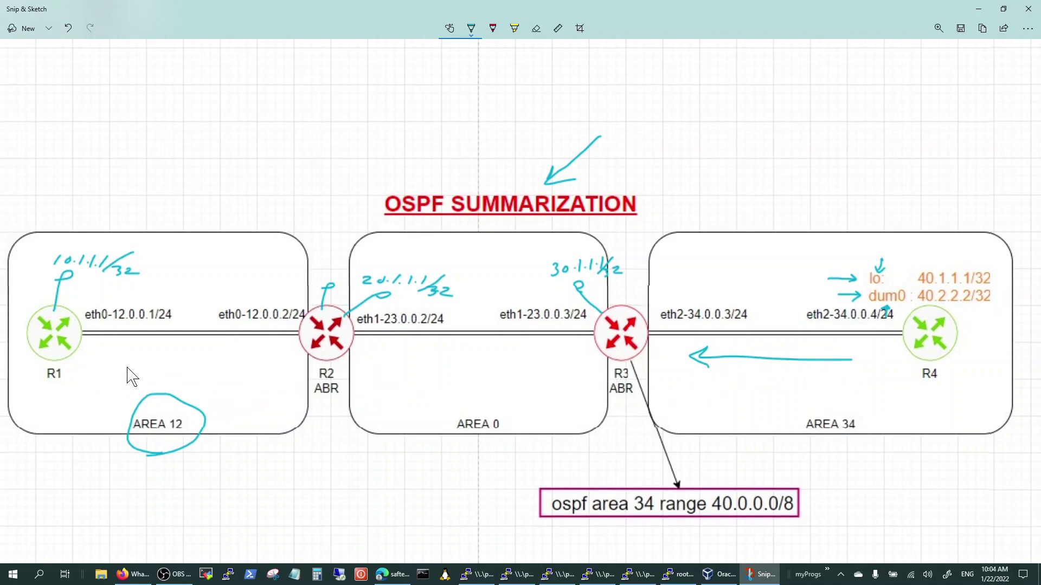
mouse_move(87, 358)
left_mouse_down()
mouse_move(75, 378)
mouse_move(107, 381)
mouse_move(116, 361)
mouse_move(112, 371)
left_mouse_up()
mouse_move(41, 390)
left_mouse_down()
mouse_move(29, 414)
mouse_move(24, 401)
mouse_move(43, 389)
left_mouse_up()
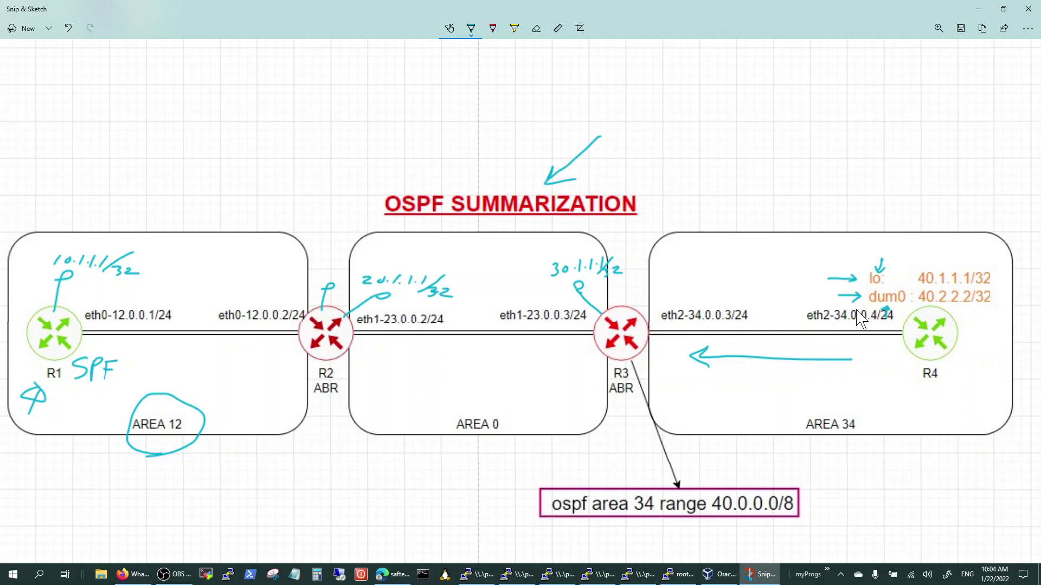
left_click_drag(781, 299, 846, 300)
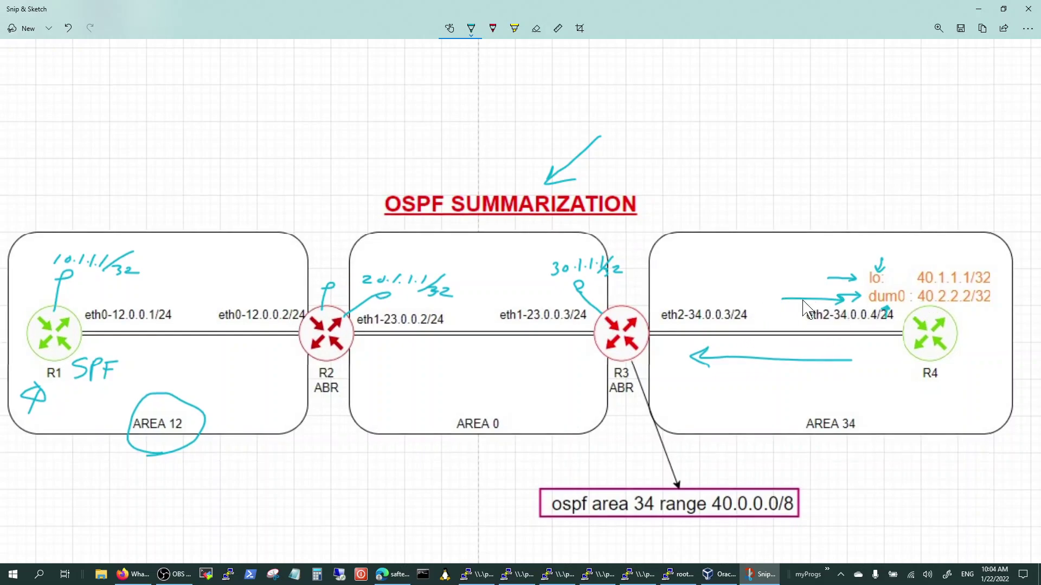
left_click_drag(74, 389, 99, 391)
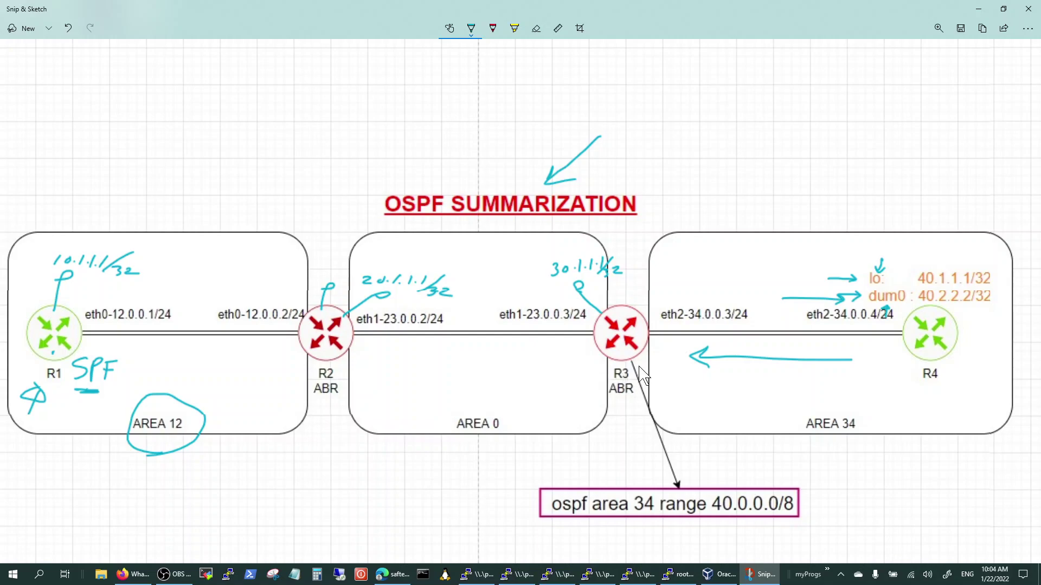
- Draw a downward arrow from R3, and circle its ABR label and the AREA 0 label
mouse_move(620, 359)
left_mouse_down()
mouse_move(616, 457)
mouse_move(607, 459)
mouse_move(630, 448)
left_mouse_up()
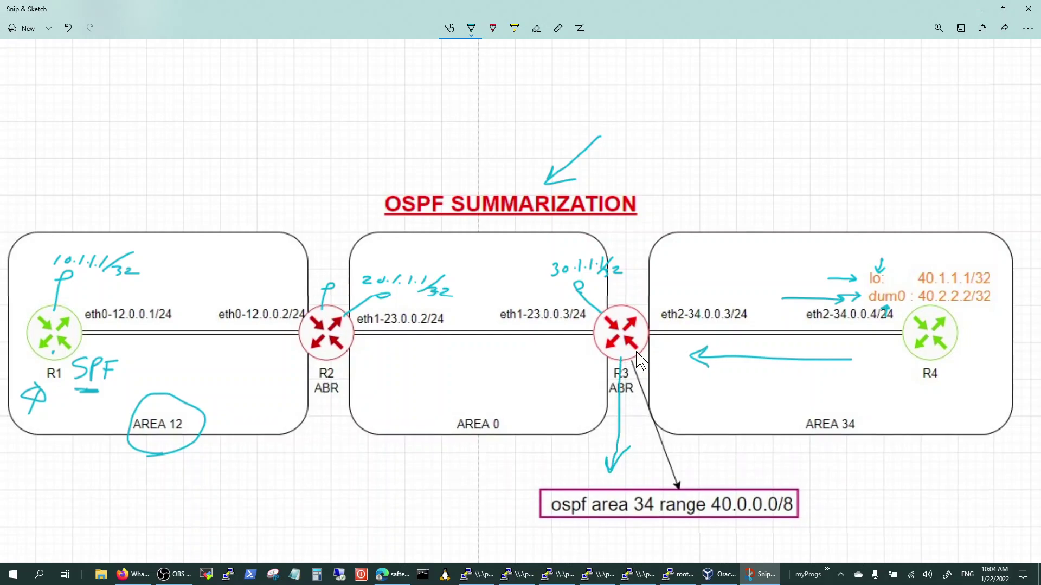
mouse_move(615, 402)
left_mouse_down()
mouse_move(642, 391)
mouse_move(602, 401)
mouse_move(623, 404)
left_mouse_up()
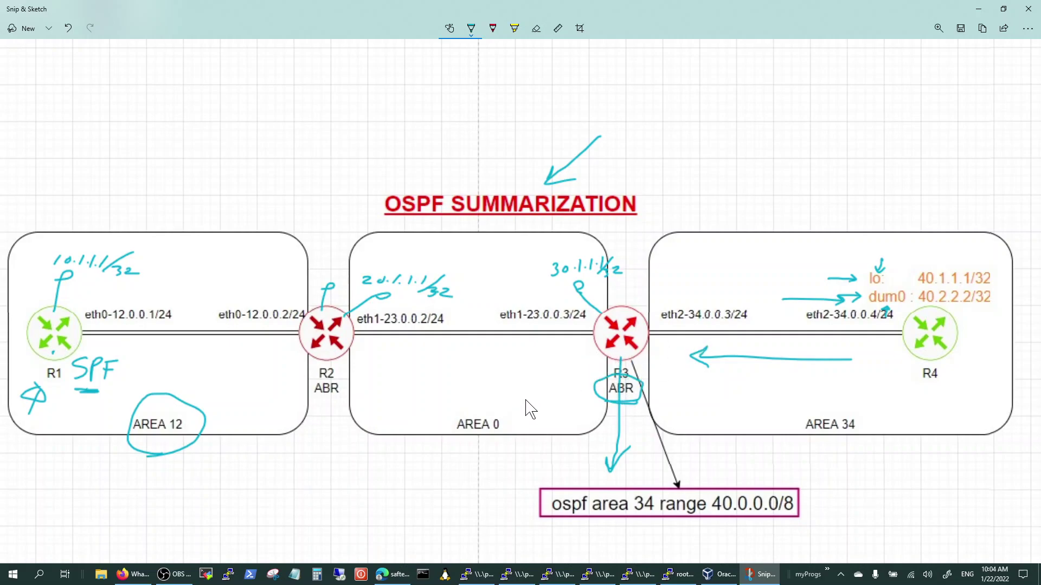
mouse_move(461, 404)
left_mouse_down()
mouse_move(446, 414)
mouse_move(507, 459)
mouse_move(466, 404)
left_mouse_up()
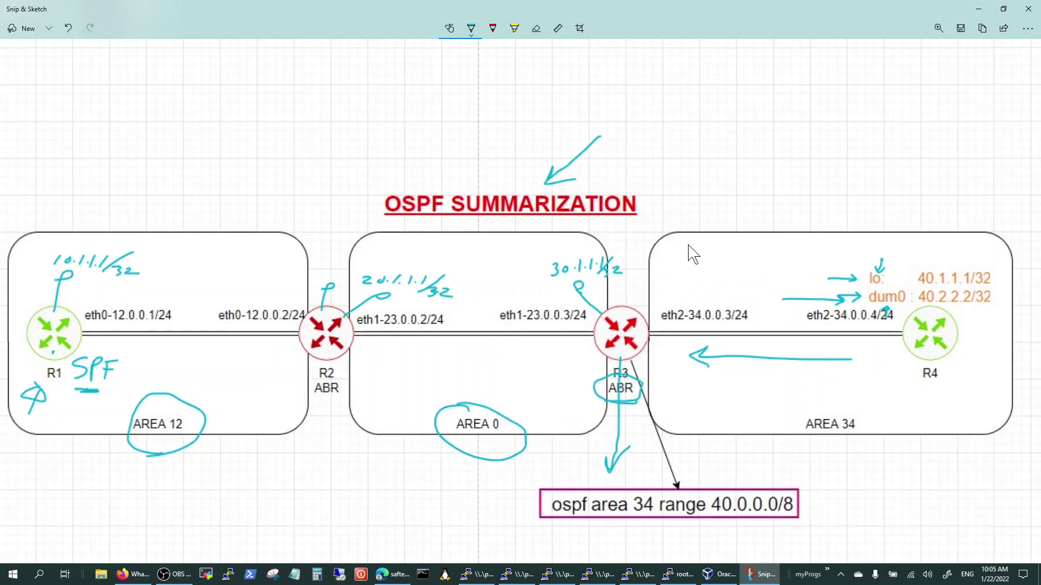
- Mark the AREA 34 label and the "ospf area 34 range 40.0.0.0/8" command with small arrows beneath them
left_click_drag(819, 439, 830, 446)
left_click_drag(825, 440, 823, 454)
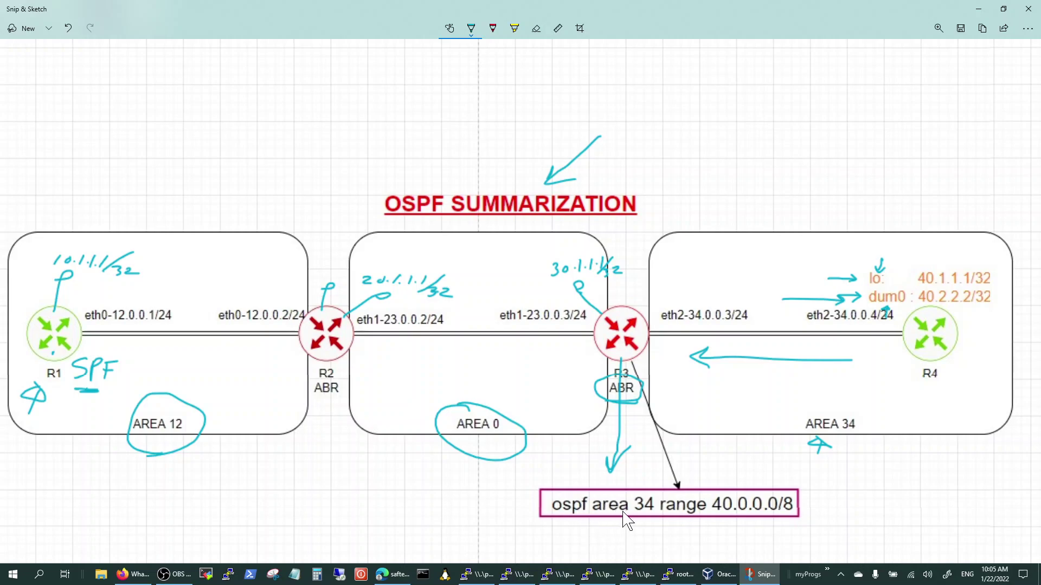
left_click_drag(626, 524, 632, 528)
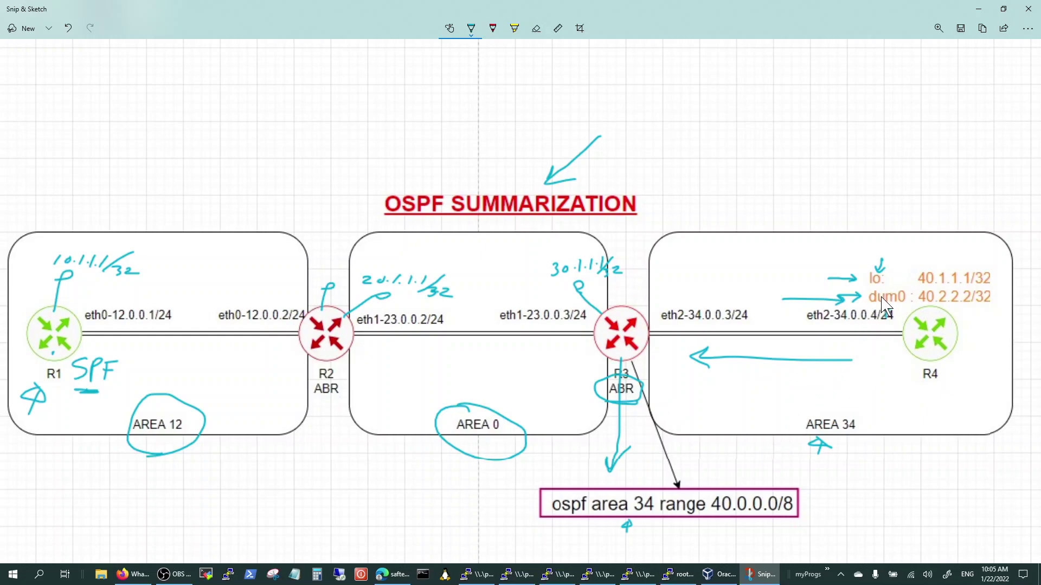
- Circle the dum0 interface at R4 and add an arrow with the word "stable" after the SPF note
mouse_move(886, 294)
left_mouse_down()
mouse_move(910, 293)
mouse_move(872, 310)
left_mouse_up()
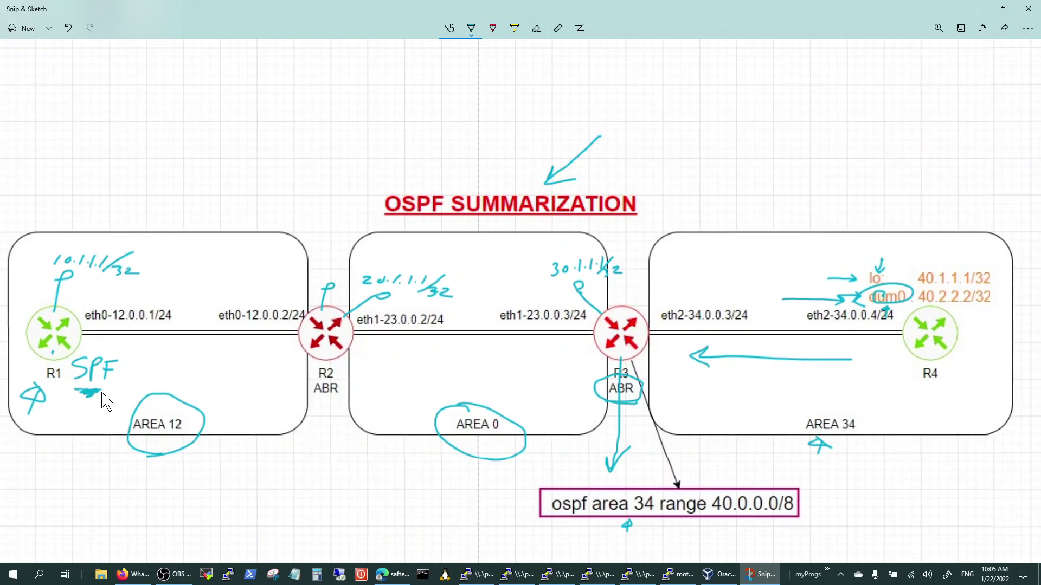
mouse_move(124, 369)
left_mouse_down()
mouse_move(175, 371)
mouse_move(183, 359)
mouse_move(193, 372)
mouse_move(232, 367)
left_mouse_up()
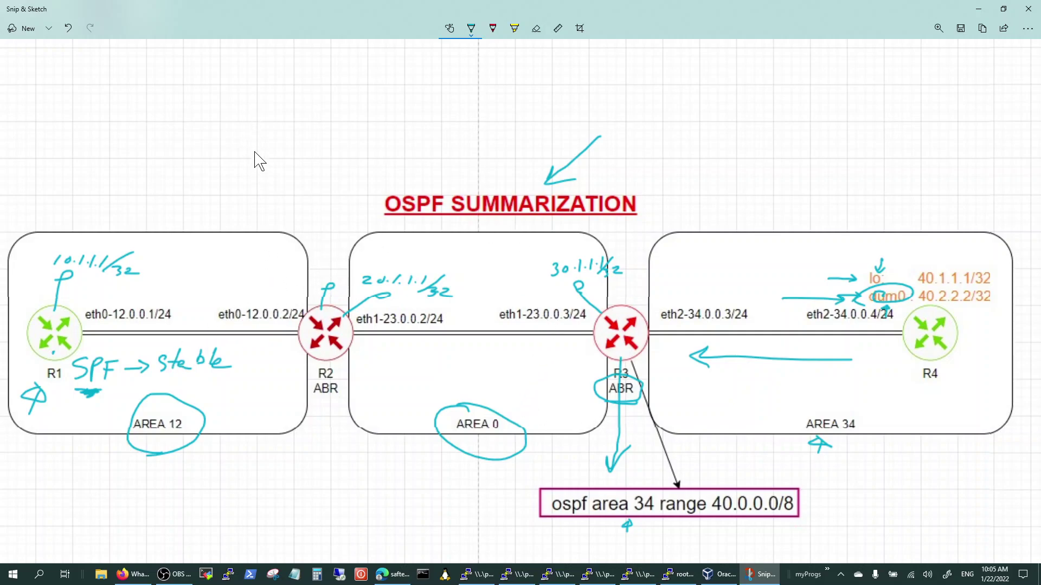
- Handwrite the numbered list "1 Stabalize" and "2 Reduce RT" above the title, and draw an arrow toward R1
mouse_move(260, 111)
left_mouse_down()
mouse_move(263, 88)
mouse_move(288, 81)
mouse_move(319, 113)
mouse_move(362, 71)
mouse_move(376, 112)
left_mouse_up()
mouse_move(392, 76)
left_mouse_down()
mouse_move(385, 111)
mouse_move(431, 112)
left_mouse_up()
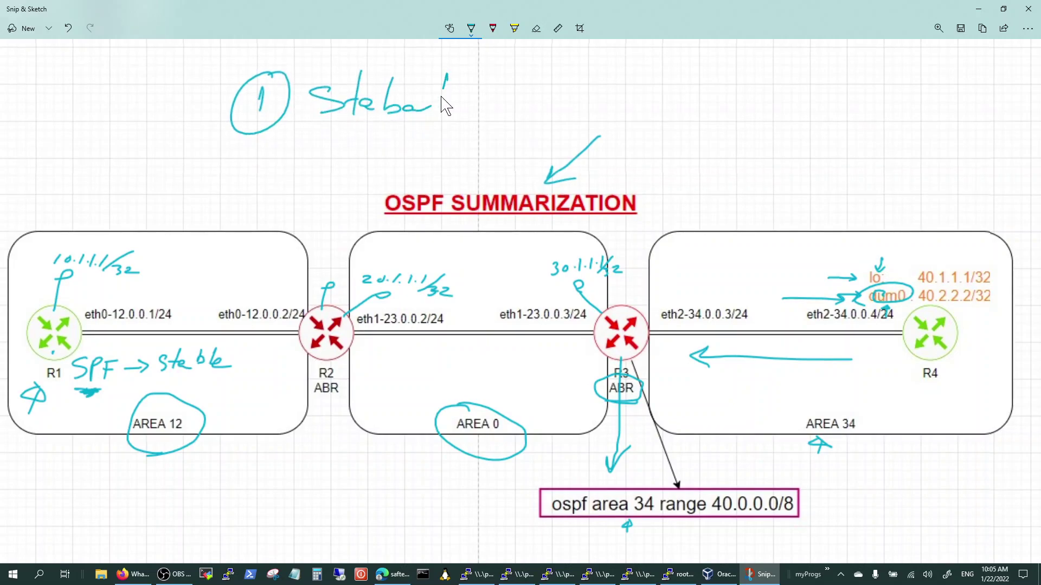
left_click_drag(447, 75, 440, 111)
mouse_move(454, 101)
left_mouse_down()
mouse_move(456, 111)
mouse_move(485, 111)
left_mouse_up()
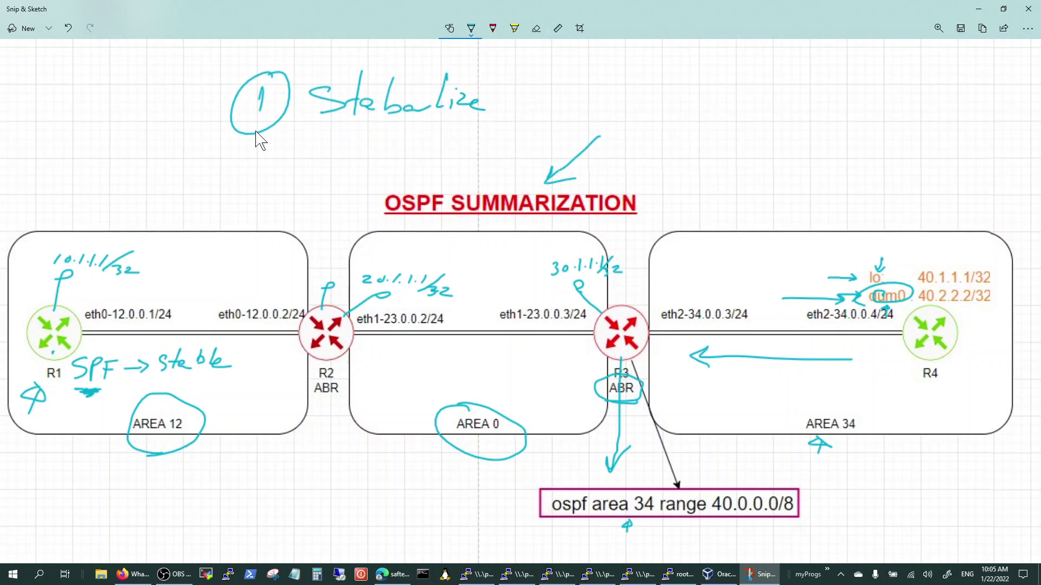
mouse_move(245, 147)
left_mouse_down()
mouse_move(259, 159)
mouse_move(237, 158)
mouse_move(411, 162)
mouse_move(446, 154)
mouse_move(405, 161)
left_mouse_up()
mouse_move(461, 137)
left_mouse_down()
mouse_move(455, 155)
mouse_move(478, 159)
mouse_move(493, 130)
mouse_move(485, 157)
mouse_move(507, 129)
left_mouse_up()
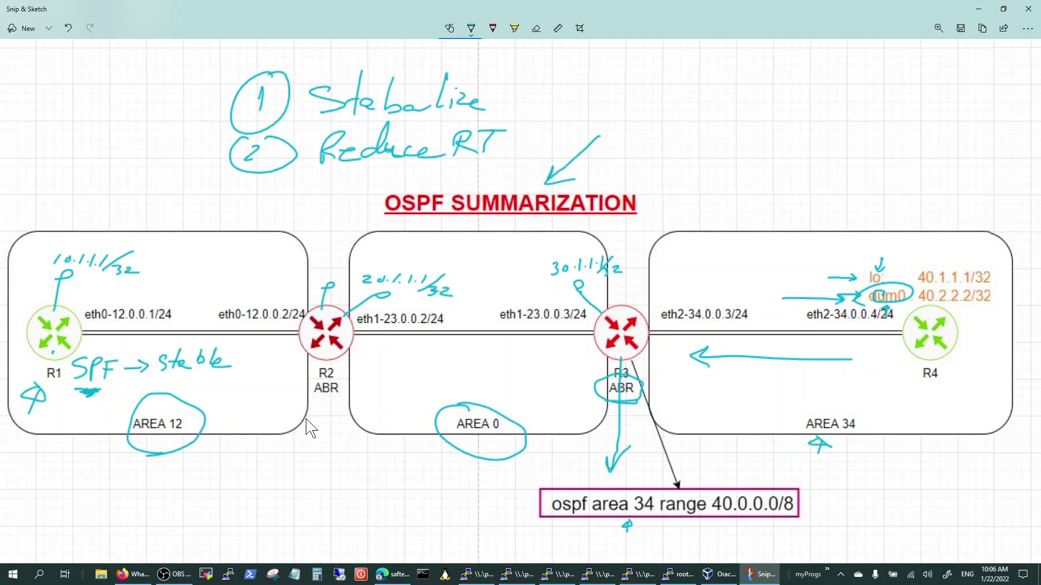
mouse_move(98, 280)
left_mouse_down()
mouse_move(87, 308)
mouse_move(221, 280)
left_mouse_up()
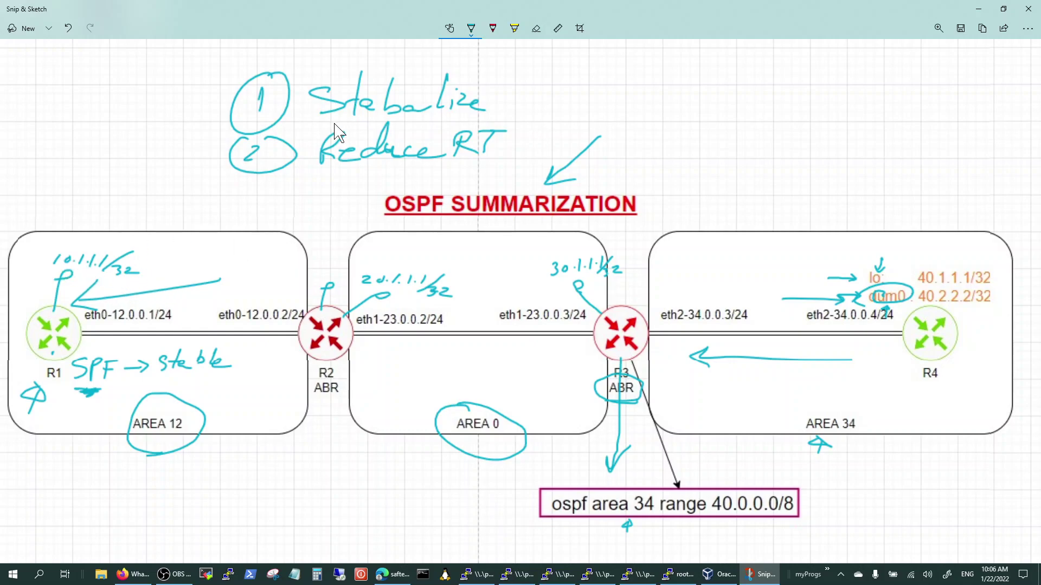
- Erase all ink annotations from the network diagram
left_click(534, 33)
left_click(535, 34)
left_click(534, 58)
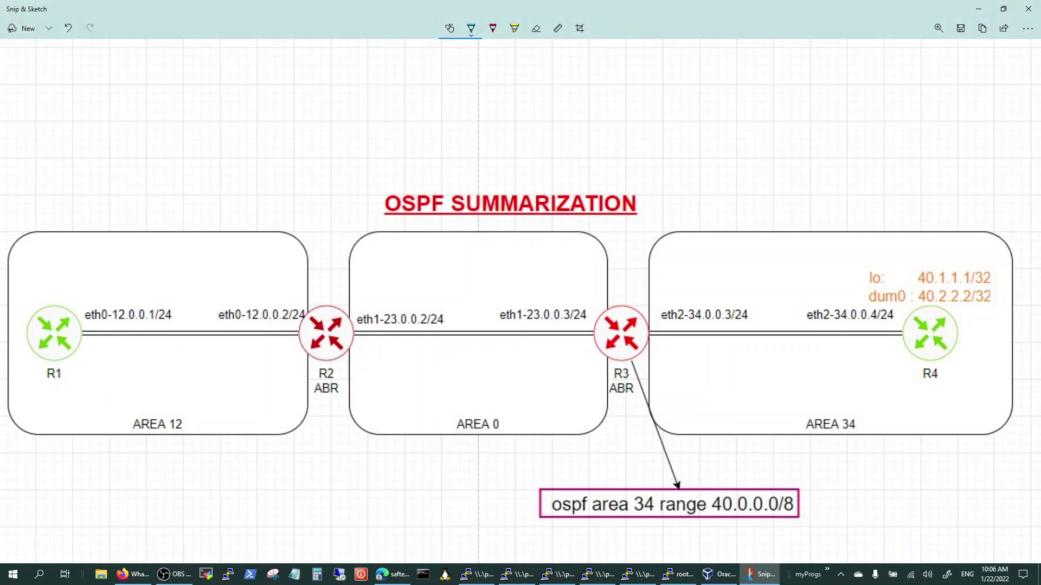
- Bring up the PuTTY consoles for vyos-1, vyos-3 and vyos-4 and arrange them side by side over the diagram
key("alt+Tab")
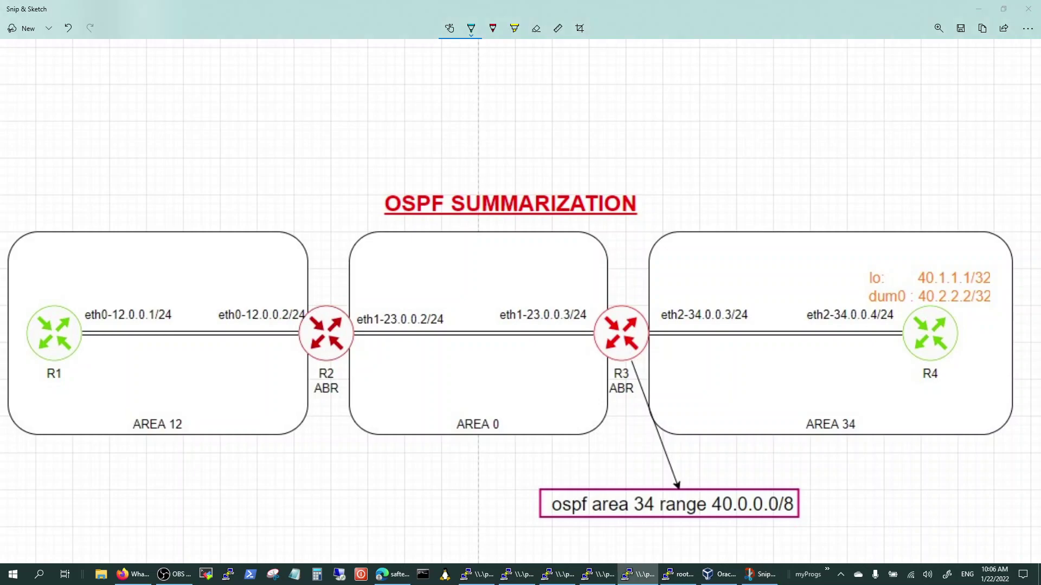
mouse_move(488, 1)
left_mouse_down()
mouse_move(304, 3)
mouse_move(205, 51)
mouse_move(164, 54)
mouse_move(174, 51)
left_mouse_up()
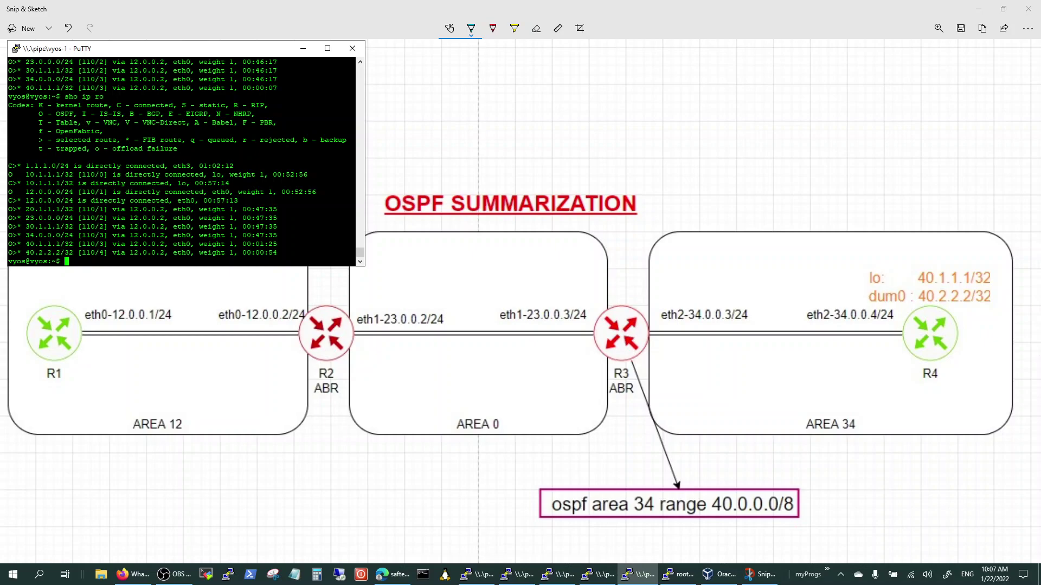
key("ctrl+1")
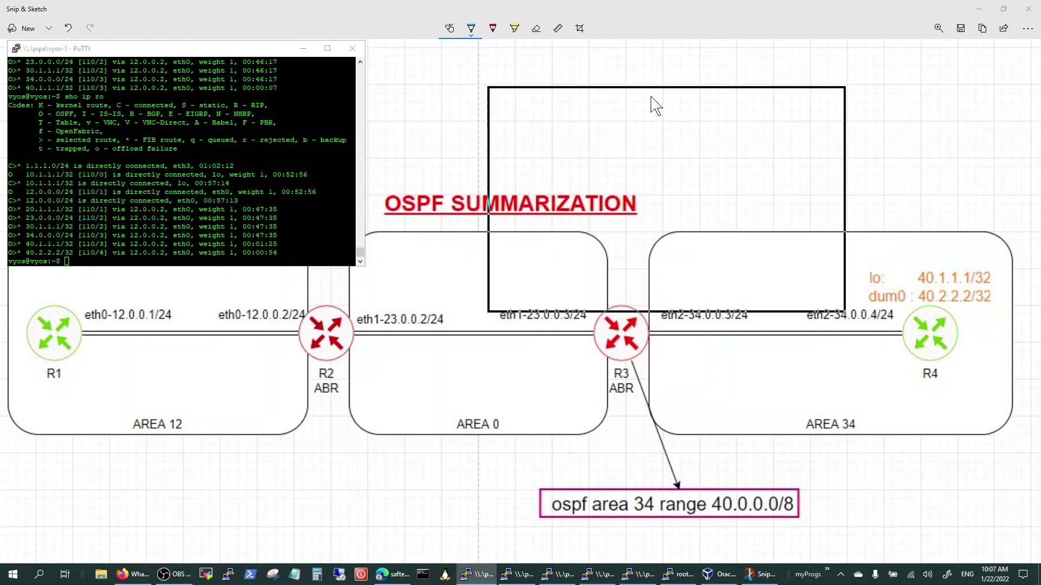
mouse_move(656, 106)
left_mouse_down()
mouse_move(630, 89)
mouse_move(635, 68)
left_mouse_up()
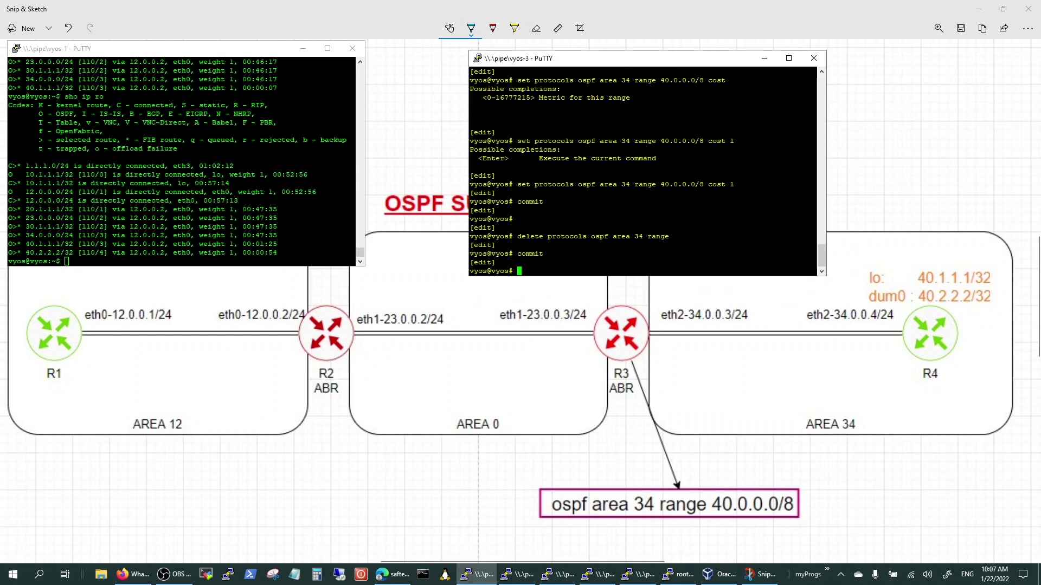
key("ctrl+1")
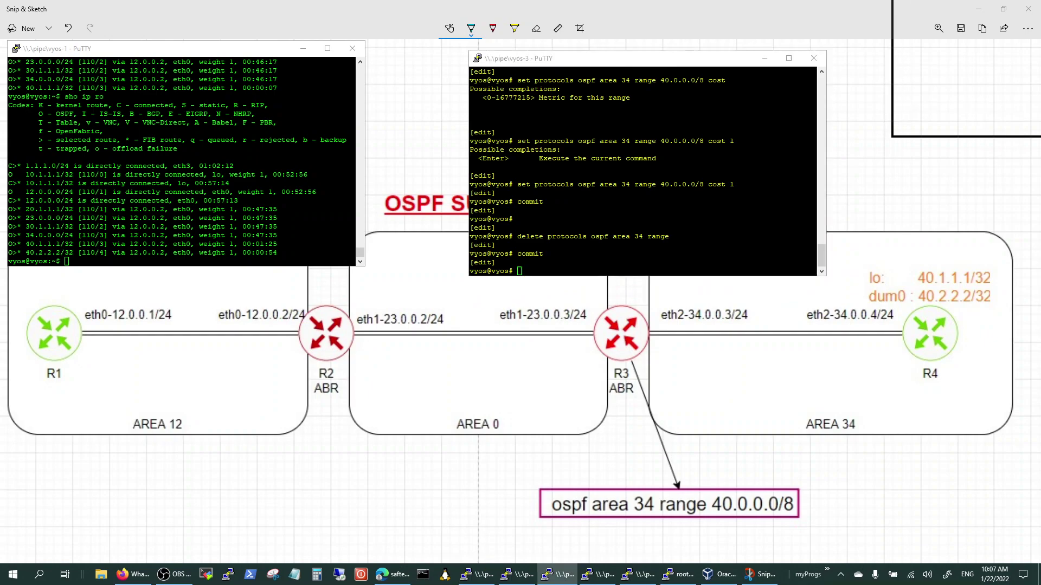
left_click_drag(1036, 8, 809, 338)
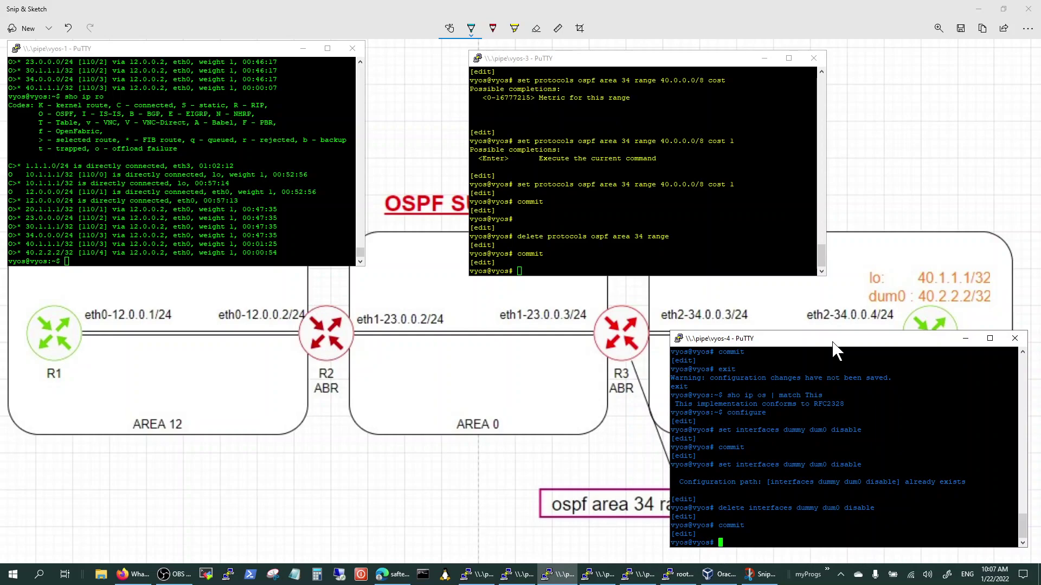
- Highlight the 40.1.1.1/32 and 40.2.2.2/32 OSPF routes in the vyos-1 routing table
left_click(218, 53)
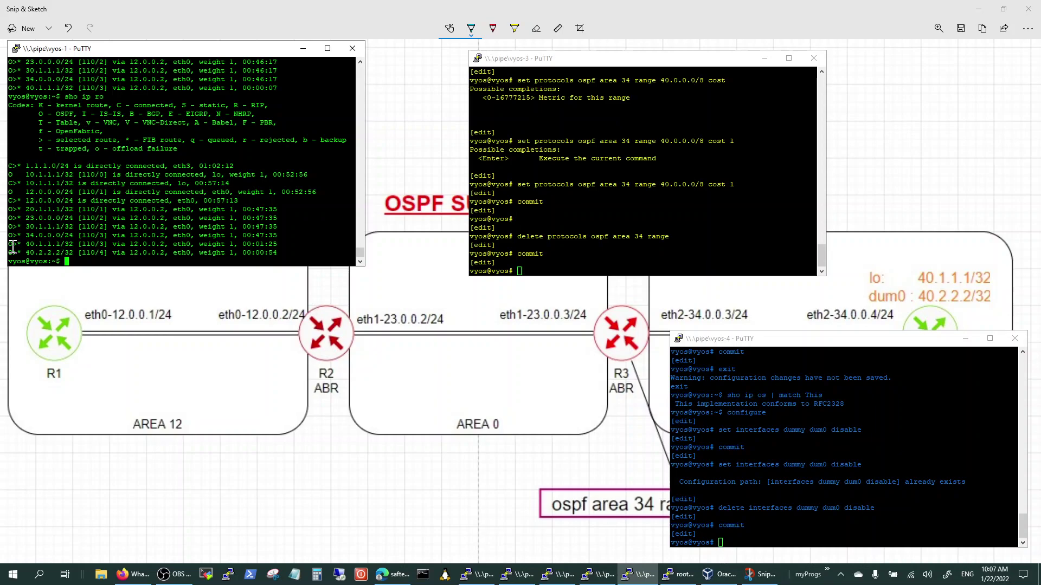
left_click_drag(12, 245, 78, 255)
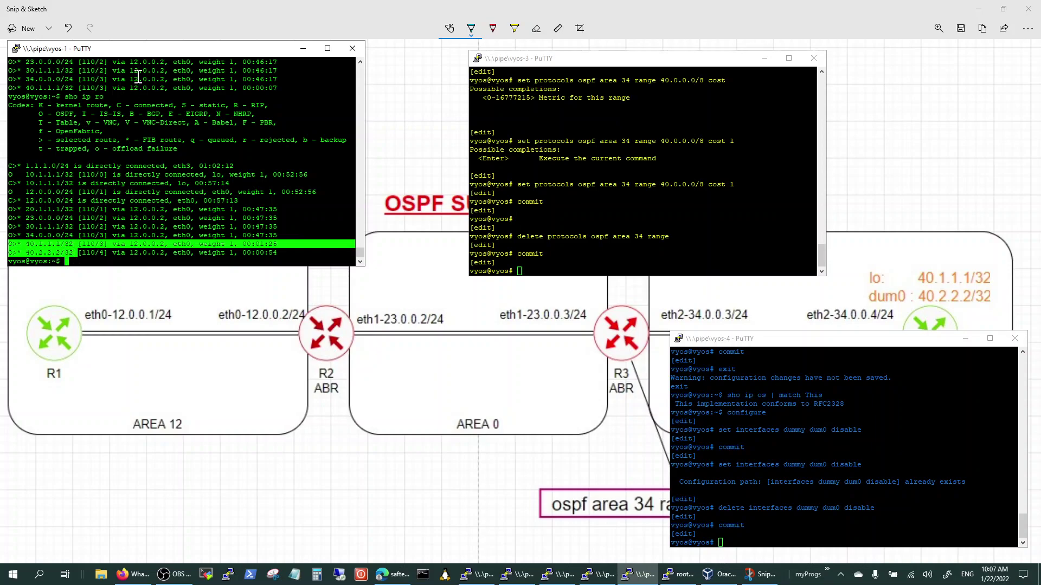
- On vyos-1, try to filter the OSPF status with "sho ip os | mat last"
left_click(126, 121)
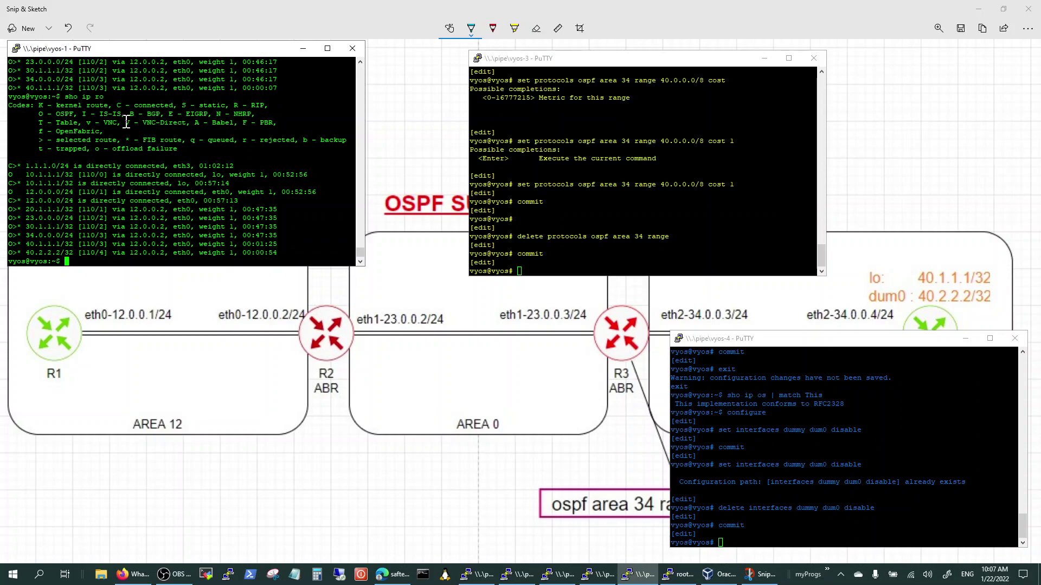
key("Return")
key("Return")
type("sho ip ro")
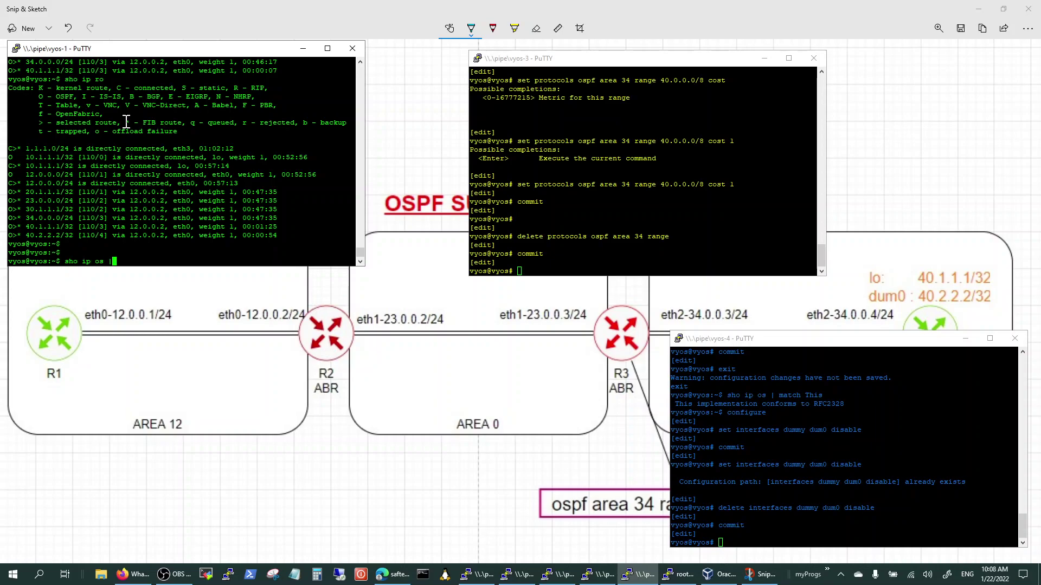
type("mat last")
key("Return")
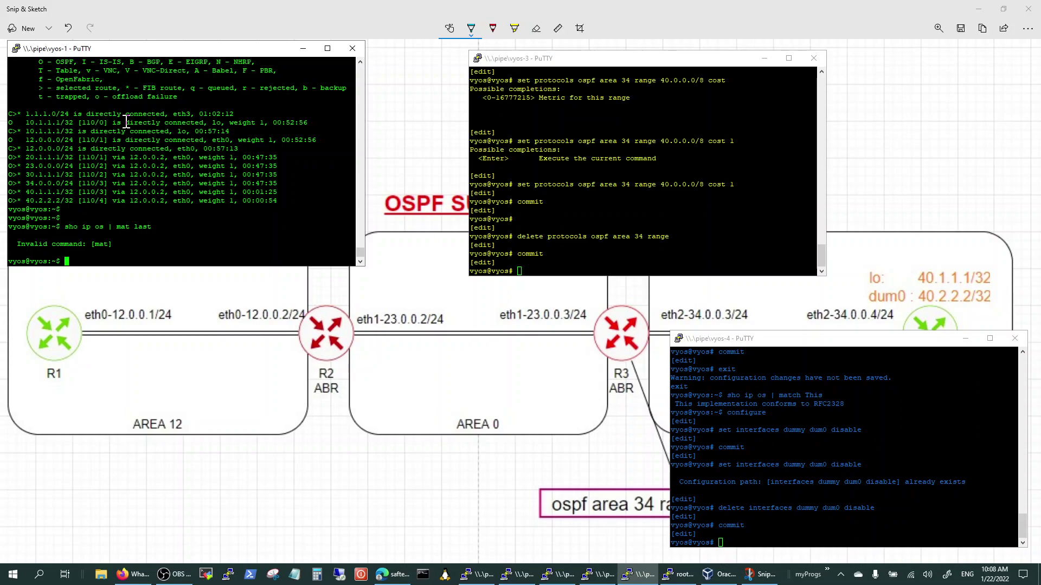
- Run the corrected command "sho ip os | match last" on vyos-1 and highlight the last SPF execution time
key("Up")
key("BackSpace")
key("BackSpace")
key("BackSpace")
type("ch last")
key("Return")
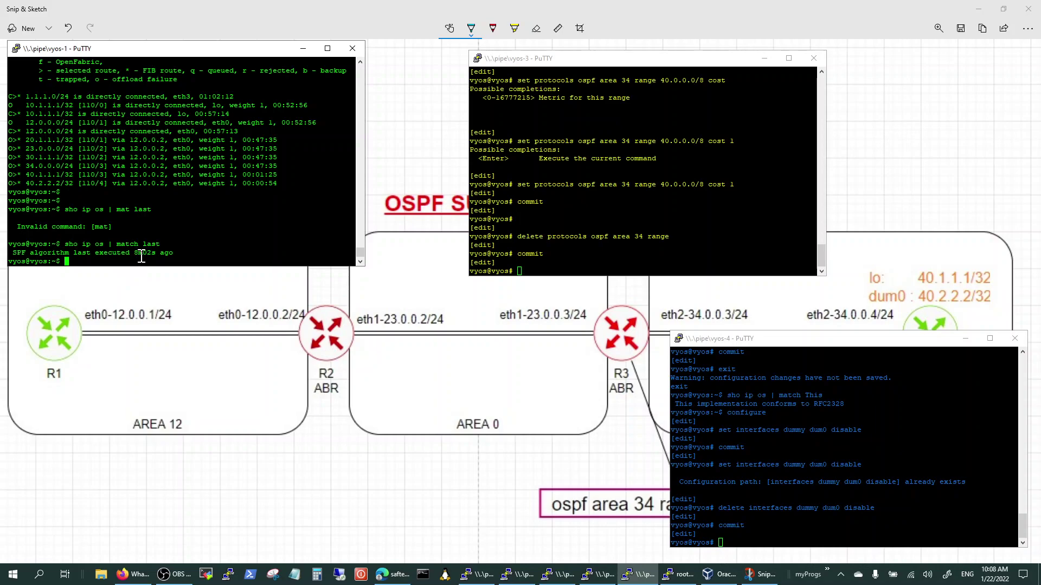
left_click_drag(138, 255, 171, 256)
left_click(171, 255)
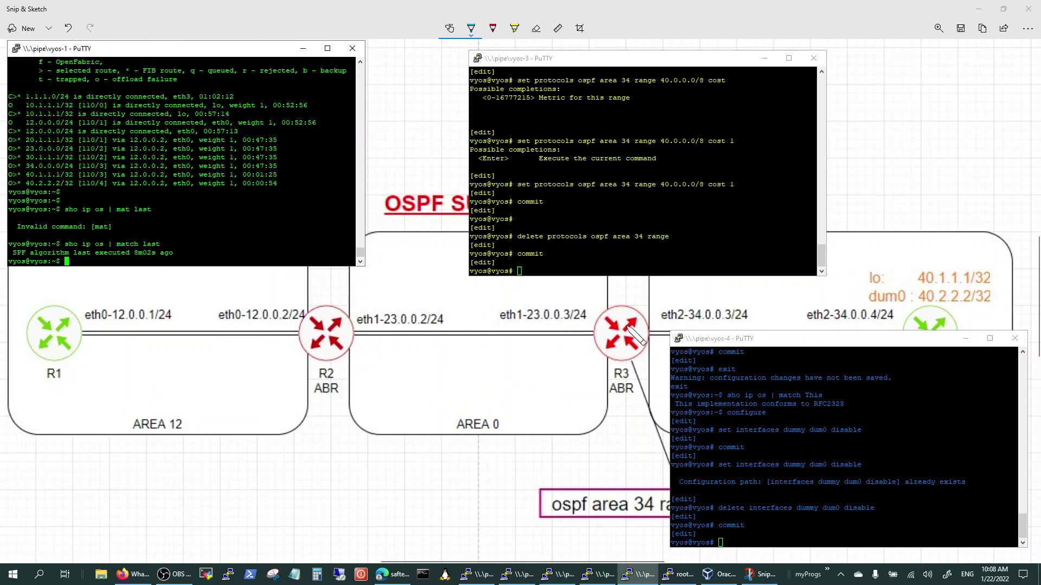
- On vyos-4, run "set interfaces dummy dum0 disable" and enter "commit" at the prompt without executing it
left_click(785, 336)
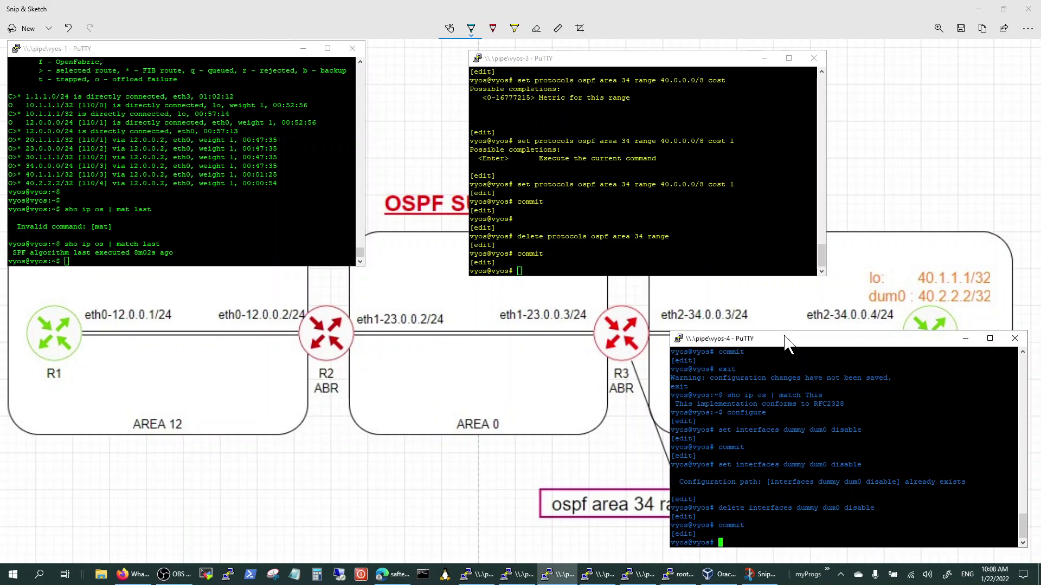
key("Up")
key("Up")
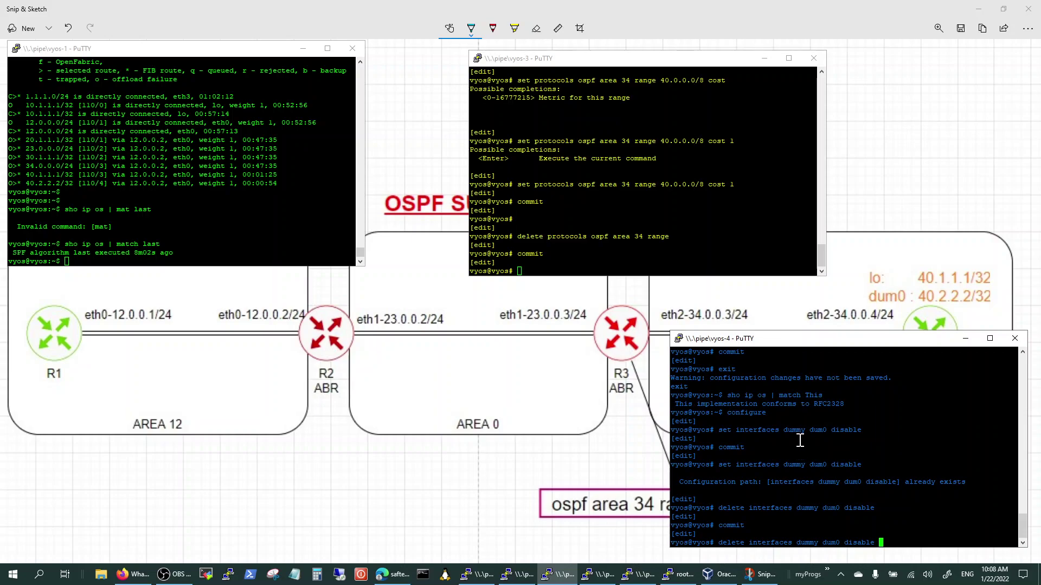
key("Left")
key("Left")
key("Left")
key("Left")
key("Left")
key("Left")
key("Left")
key("Left")
key("Left")
key("BackSpace")
key("BackSpace")
key("BackSpace")
key("BackSpace")
key("BackSpace")
key("BackSpace")
type("set int")
key("End")
key("Return")
type("commit")
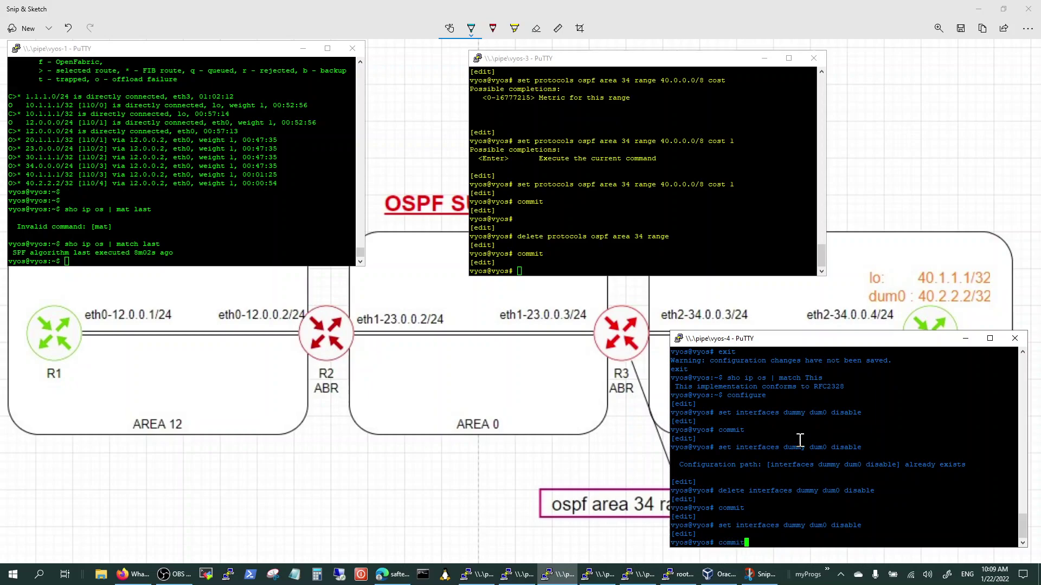
- Recheck the last SPF execution time on vyos-1 before committing the dum0 shutdown
left_click(257, 54)
key("Up")
key("Return")
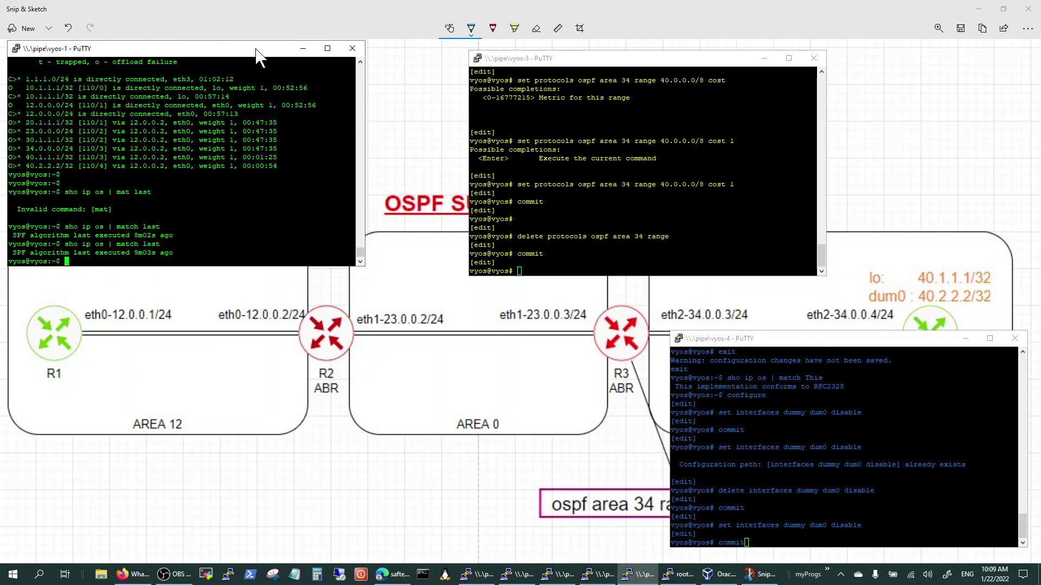
- Commit the disabling of dummy interface dum0 on vyos-4
left_click(753, 342)
type("commit")
key("Return")
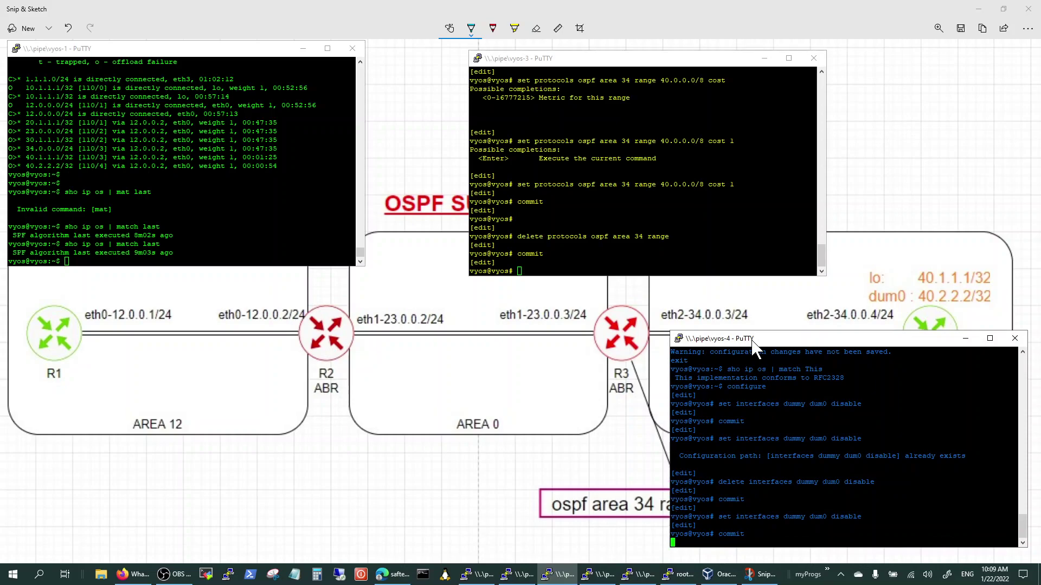
- Repeat "sho ip os | match last" on vyos-1 four times to track the SPF timer after the dum0 shutdown
left_click(223, 54)
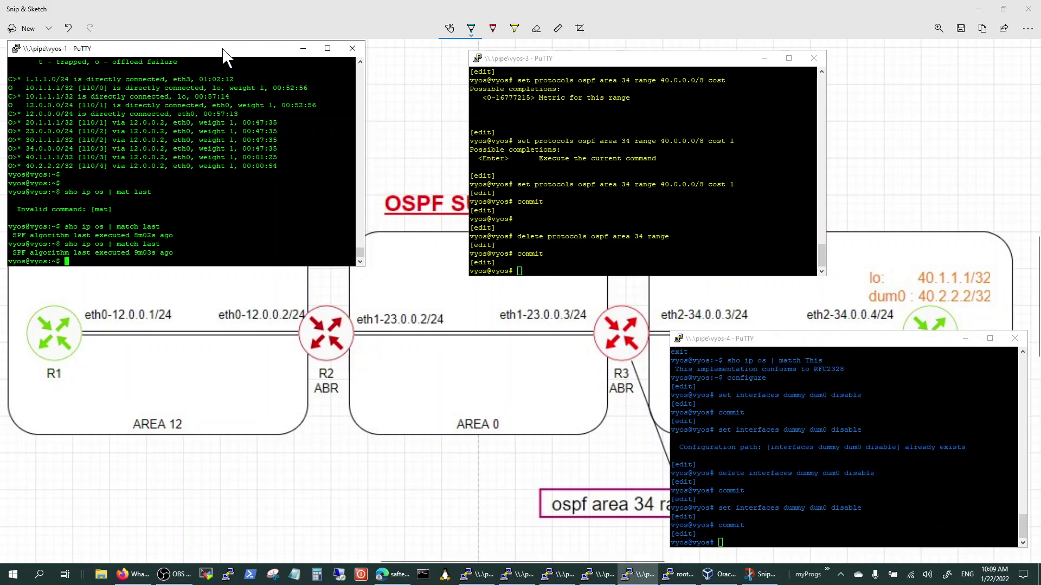
key("Up")
key("Return")
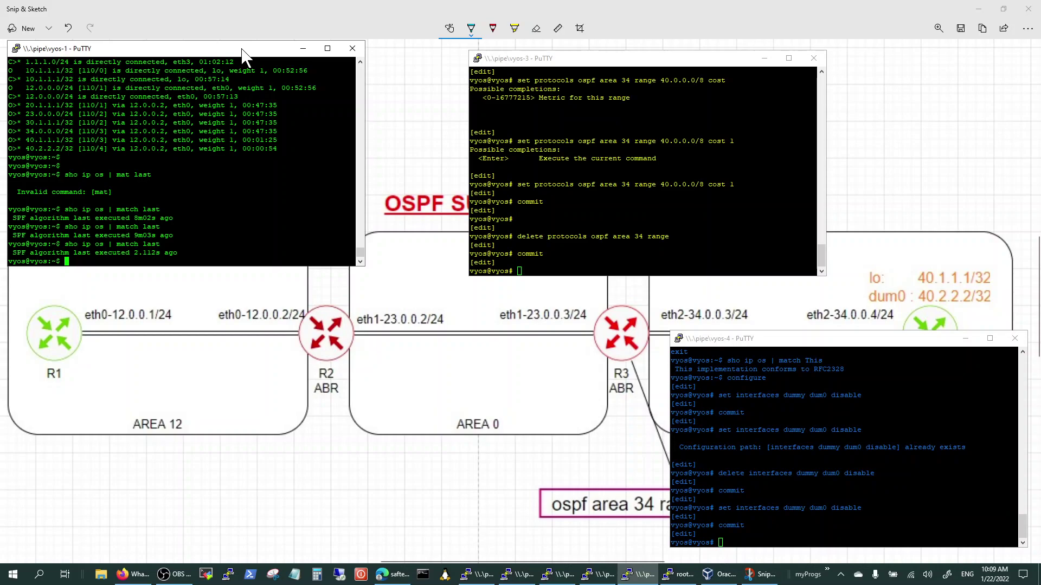
key("Up")
key("Return")
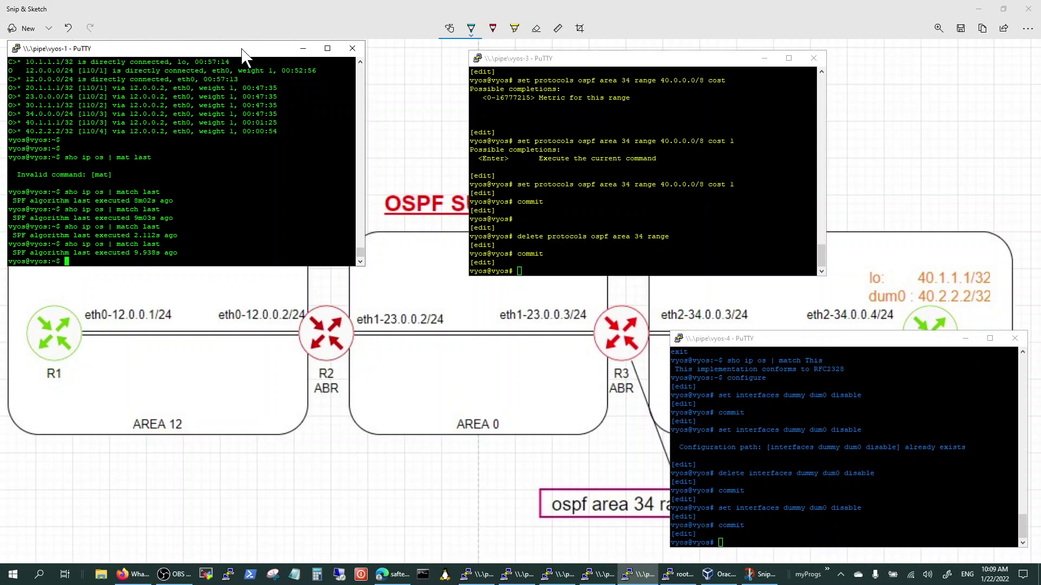
key("Up")
key("Return")
key("Up")
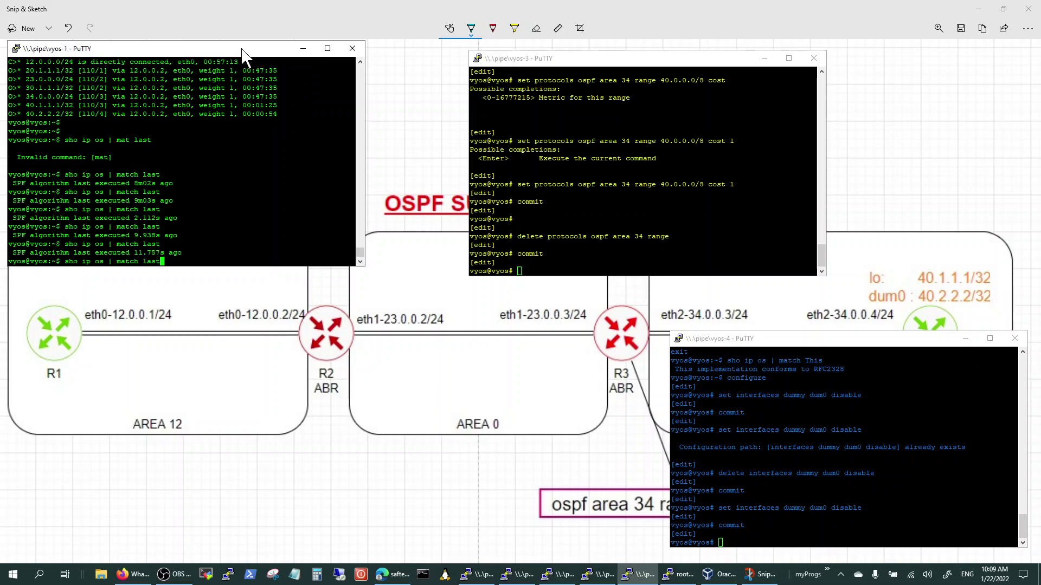
key("Return")
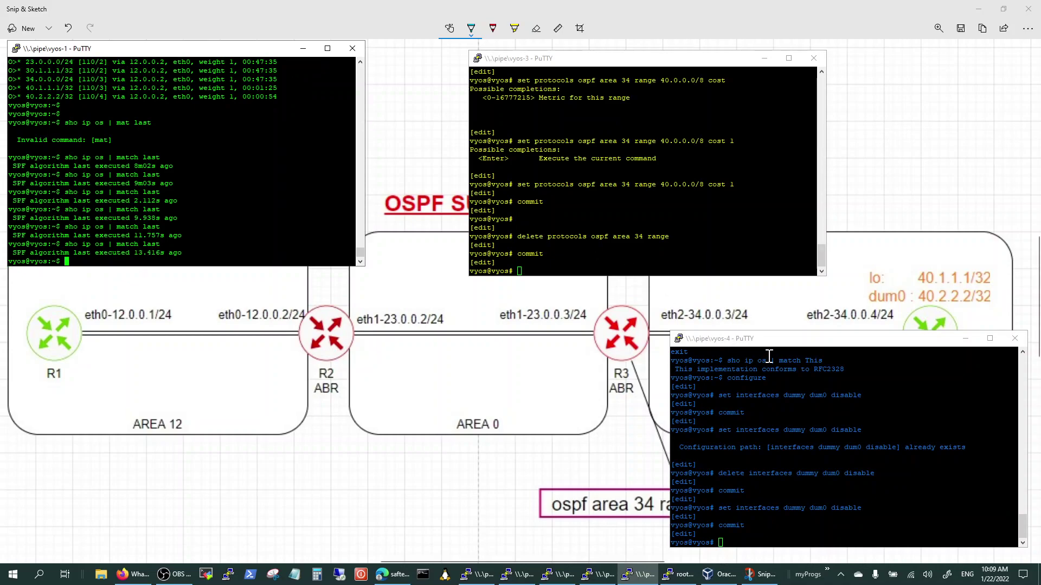
- On vyos-4, rework the recalled set command into "del interfaces dummy dum0 disable" and run it
left_click(783, 342)
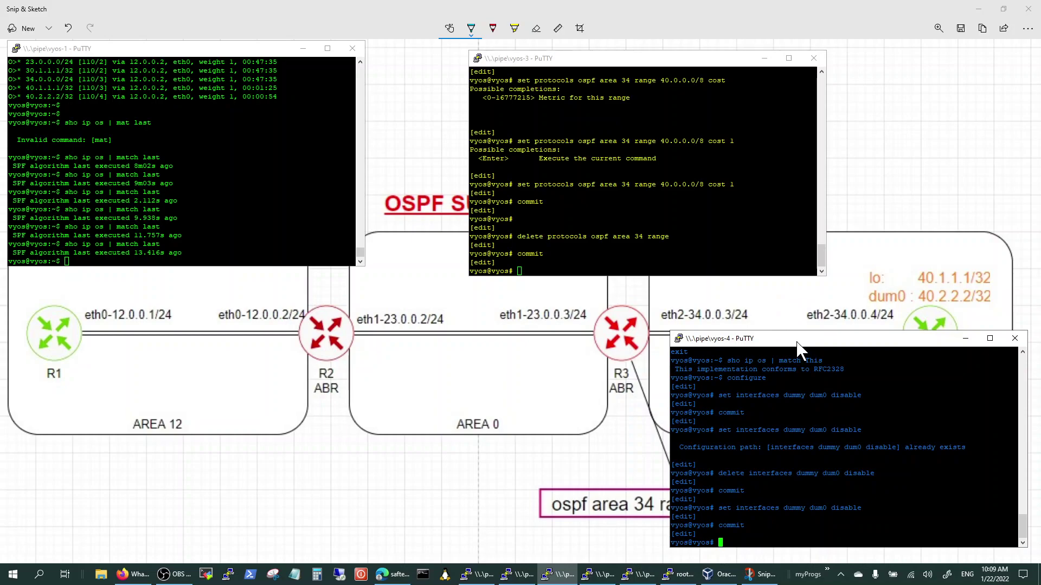
type("commit")
key("Up")
key("Up")
key("Left")
key("Left")
key("Left")
key("Left")
key("Left")
key("Left")
key("Left")
key("Left")
key("Left")
key("Left")
key("Left")
key("Left")
key("Left")
key("Left")
key("Left")
key("Left")
key("Left")
key("Left")
key("Left")
key("Left")
key("Left")
key("Left")
key("Left")
key("Left")
key("Left")
key("BackSpace")
key("BackSpace")
key("BackSpace")
type("del")
key("Right")
key("Right")
key("Right")
key("Right")
key("Right")
key("Right")
key("Right")
key("Right")
key("Right")
key("Right")
key("Right")
key("Right")
key("Right")
key("Right")
key("Right")
key("Right")
key("Right")
key("Right")
key("Right")
key("Right")
key("Return")
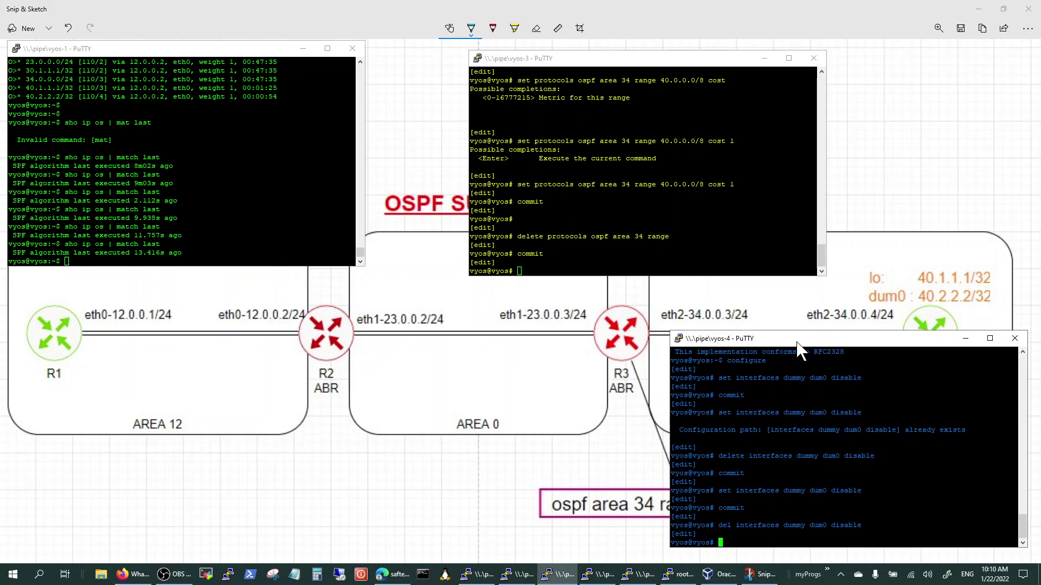
- Repeat "sho ip os | match last" on vyos-1 five times while the dum0 re-enabling is still uncommitted
left_click(146, 54)
key("Up")
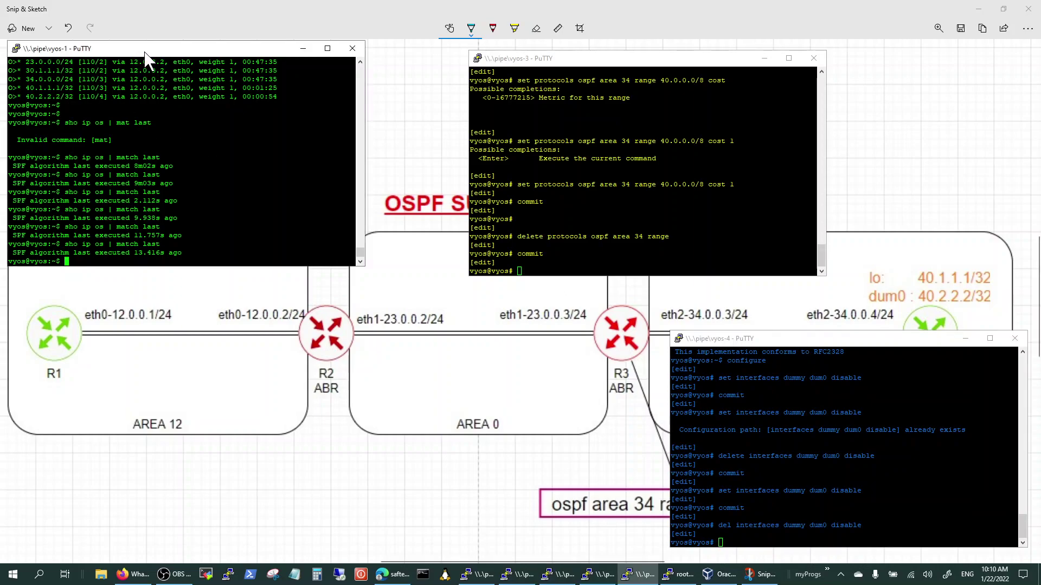
key("Return")
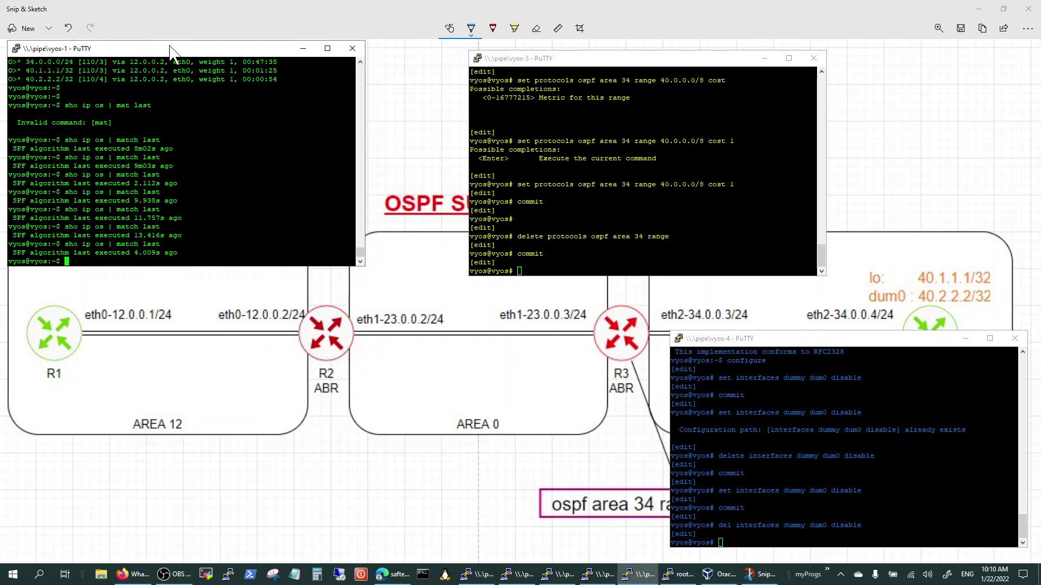
key("Up")
key("Return")
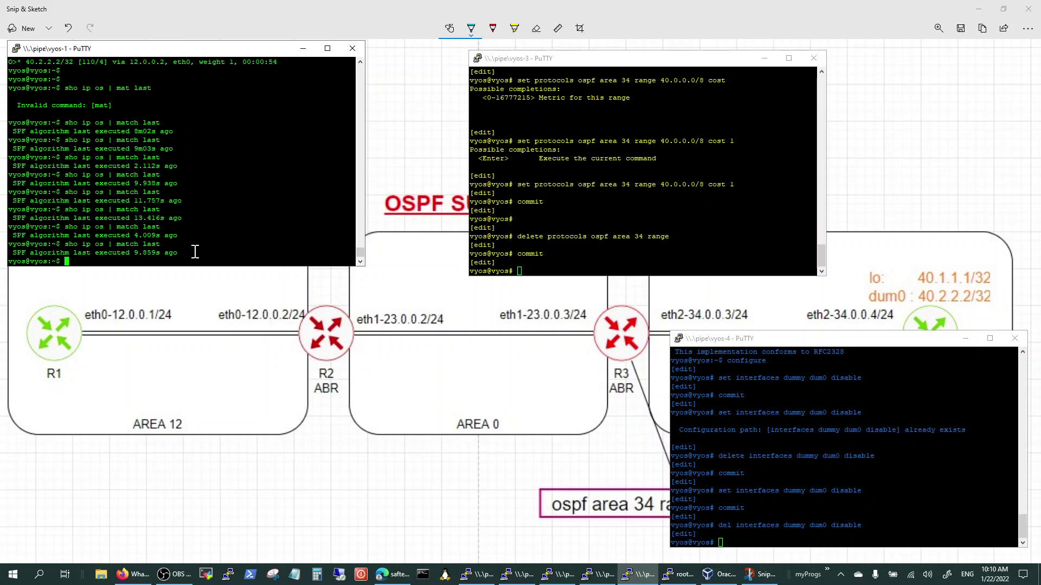
key("Up")
key("Return")
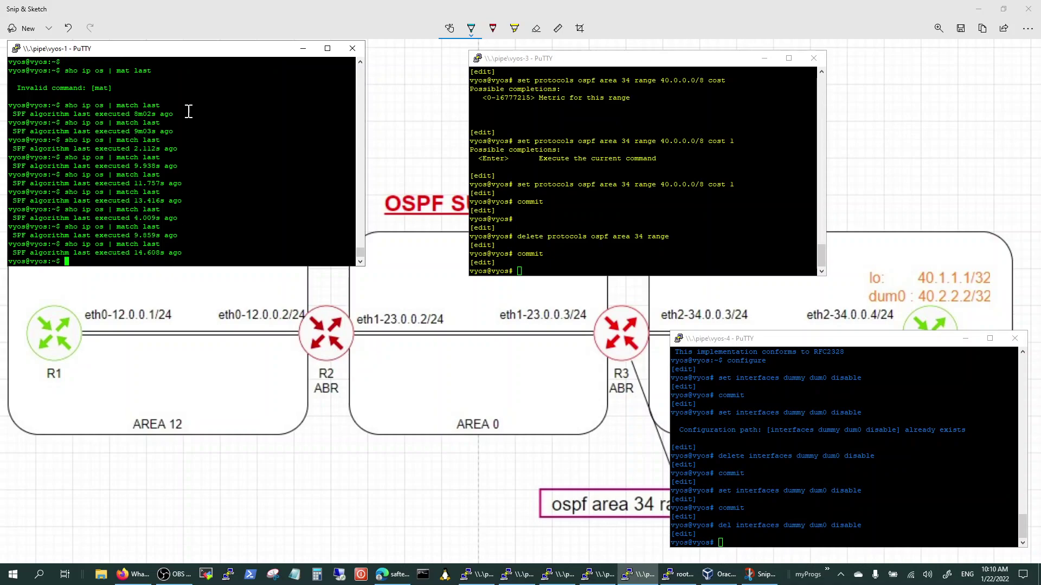
key("Up")
key("Return")
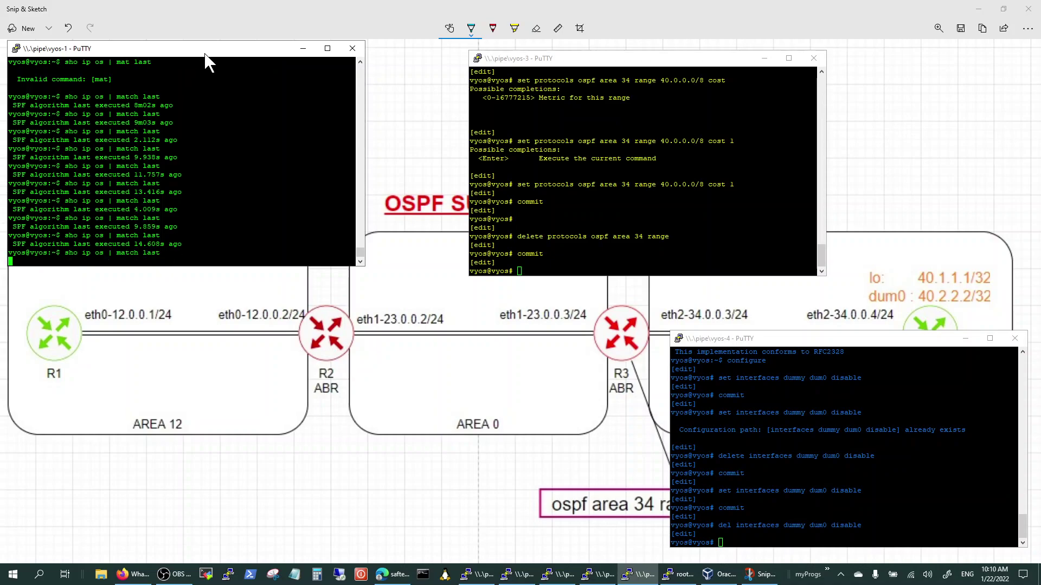
key("Up")
key("Return")
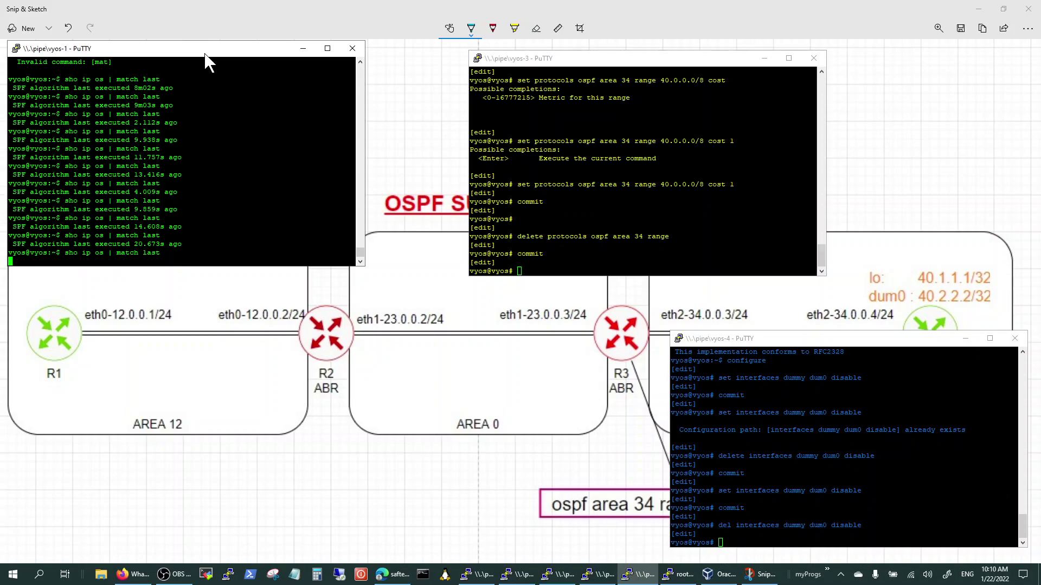
- Commit the re-enabling of dummy interface dum0 on vyos-4
left_click(779, 342)
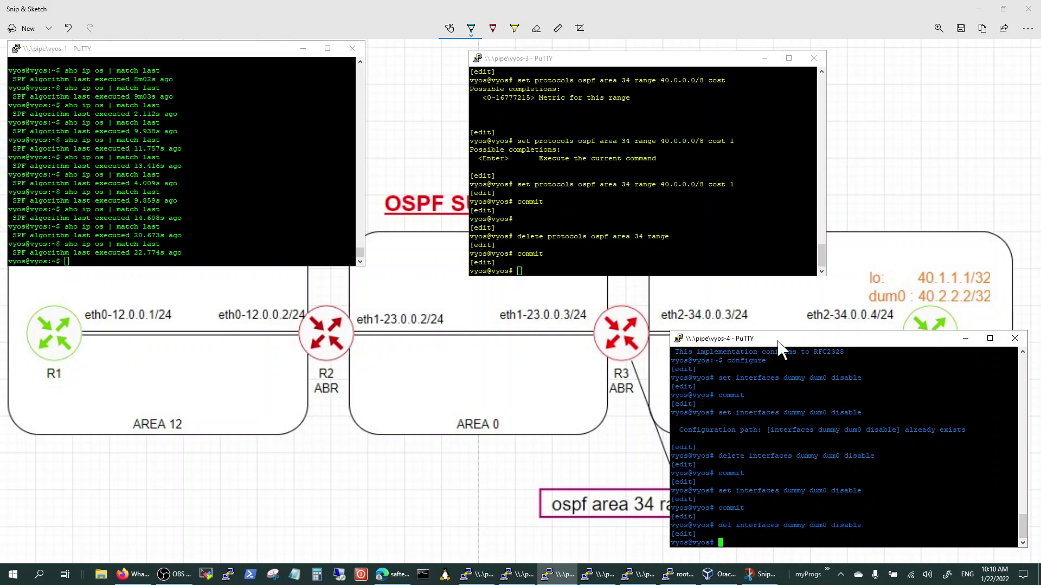
type("commit")
key("Return")
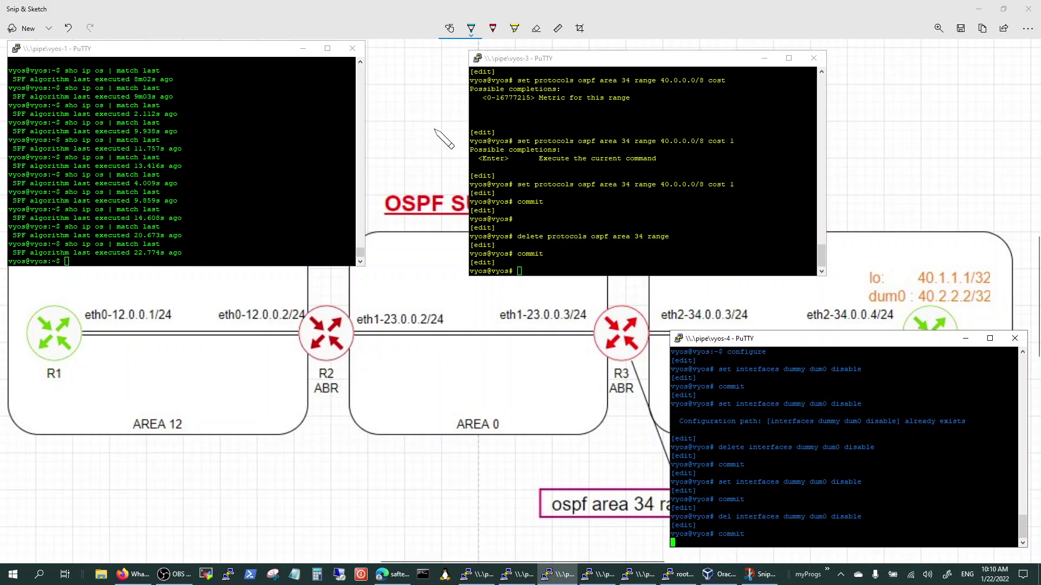
- Check the last SPF execution time on vyos-1 twice after committing the dum0 re-enabling
left_click(242, 53)
key("Up")
key("Return")
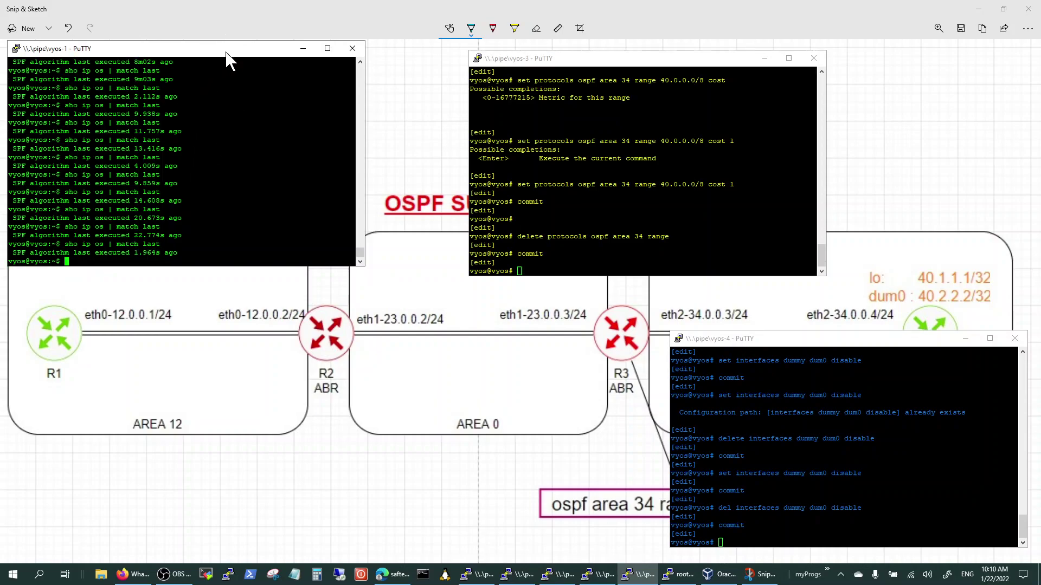
key("Up")
key("Return")
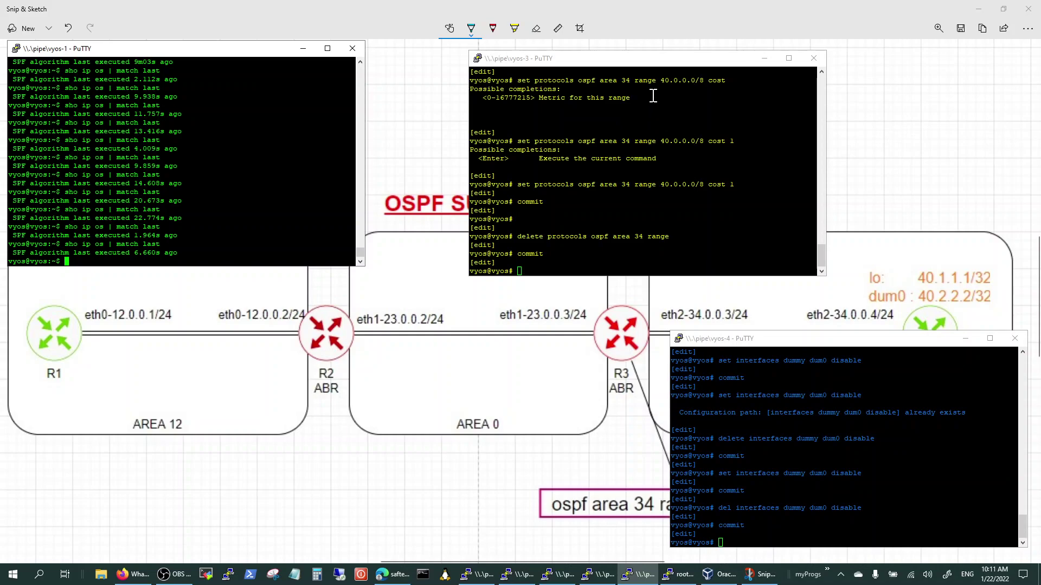
- On vyos-3, recall "set protocols ospf area 34 range 40.0.0.0/8 cost 1" at the prompt without running it
left_click(660, 64)
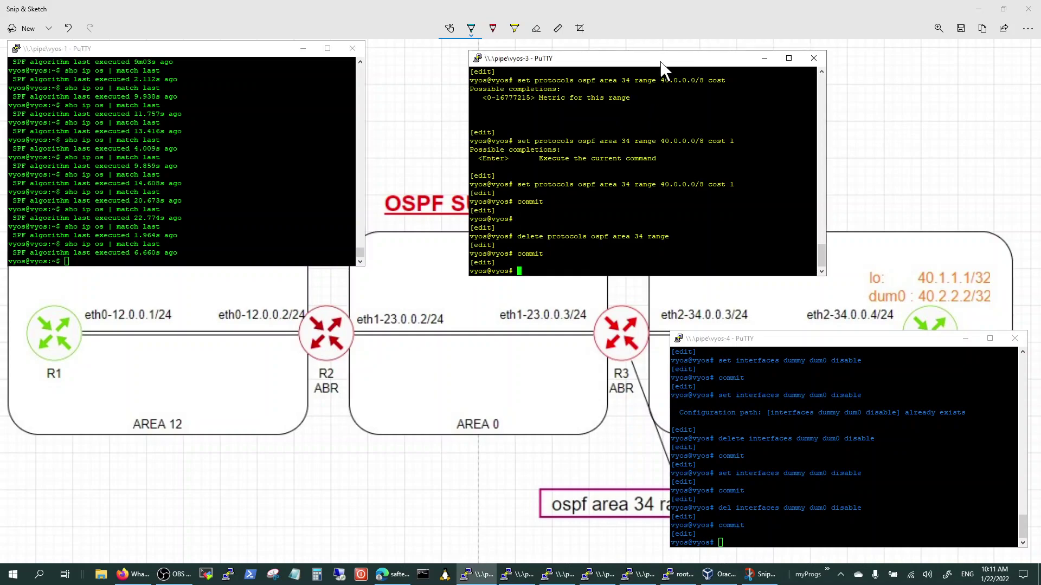
key("Up")
key("Up")
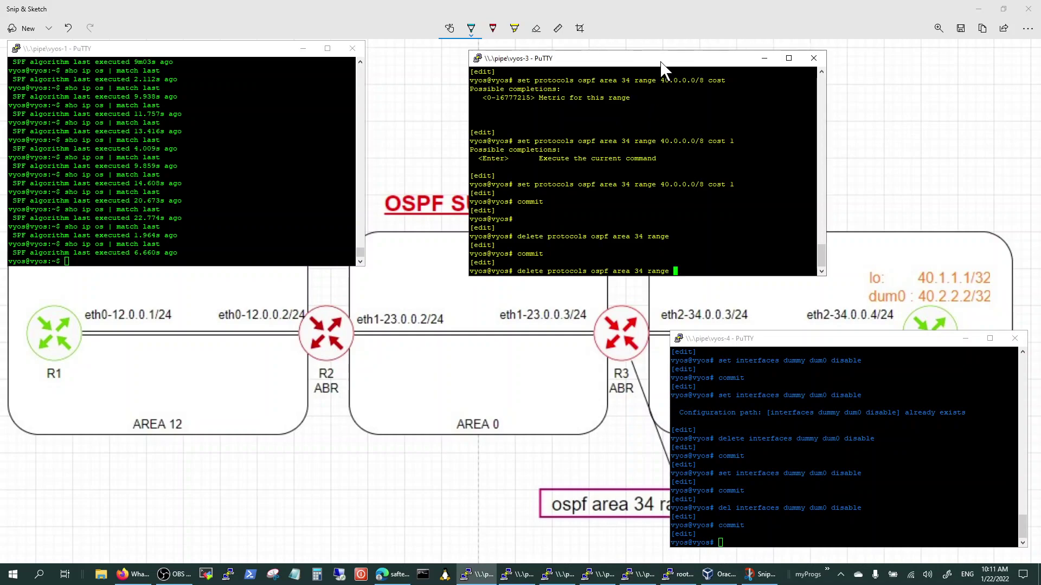
key("Up")
key("Up")
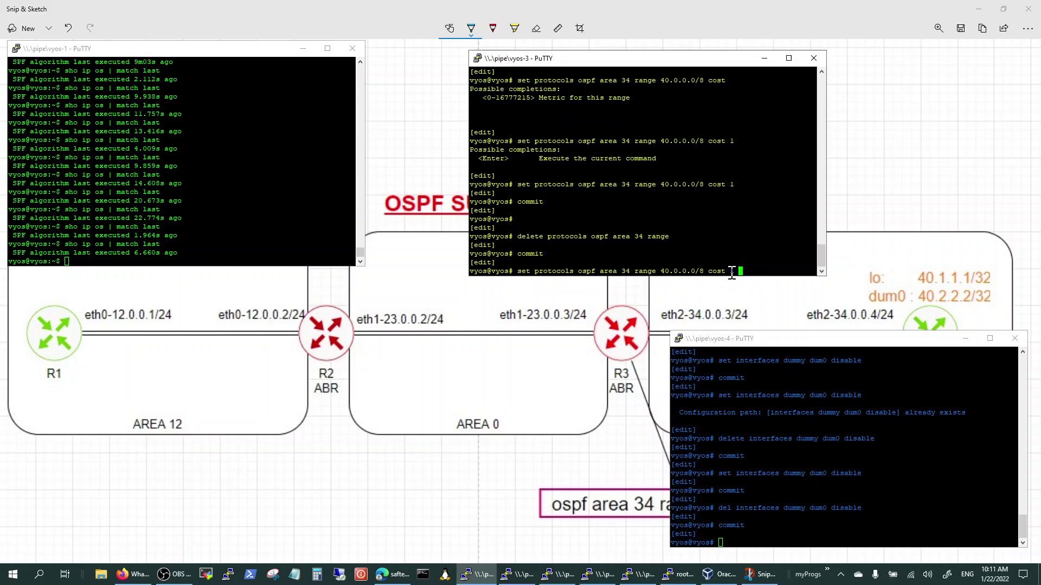
- Show the IP routing table on vyos-1 and briefly highlight its 40.1.1.1/32 and 40.2.2.2/32 routes
left_click(237, 54)
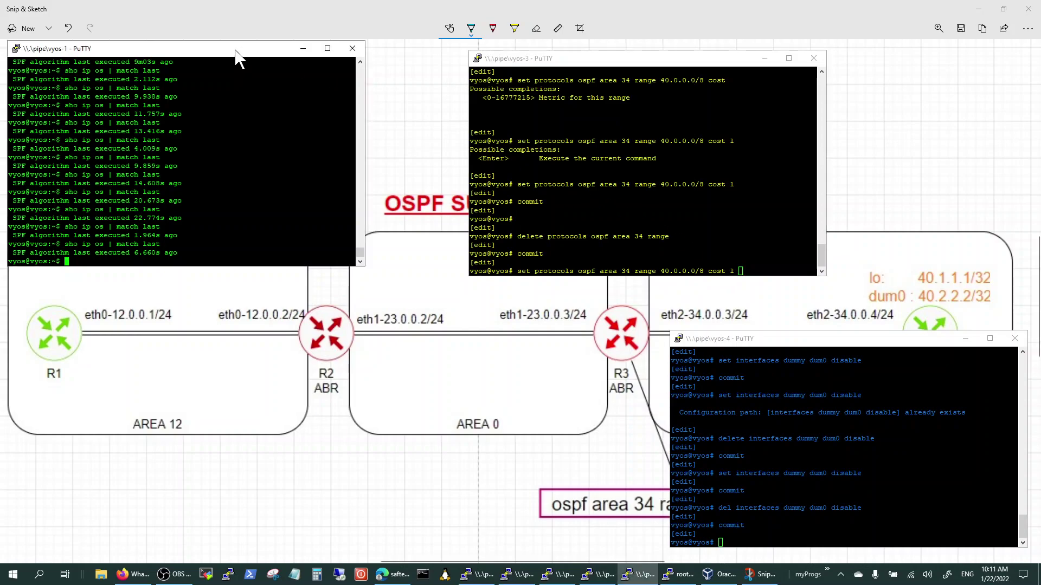
type("sho ip")
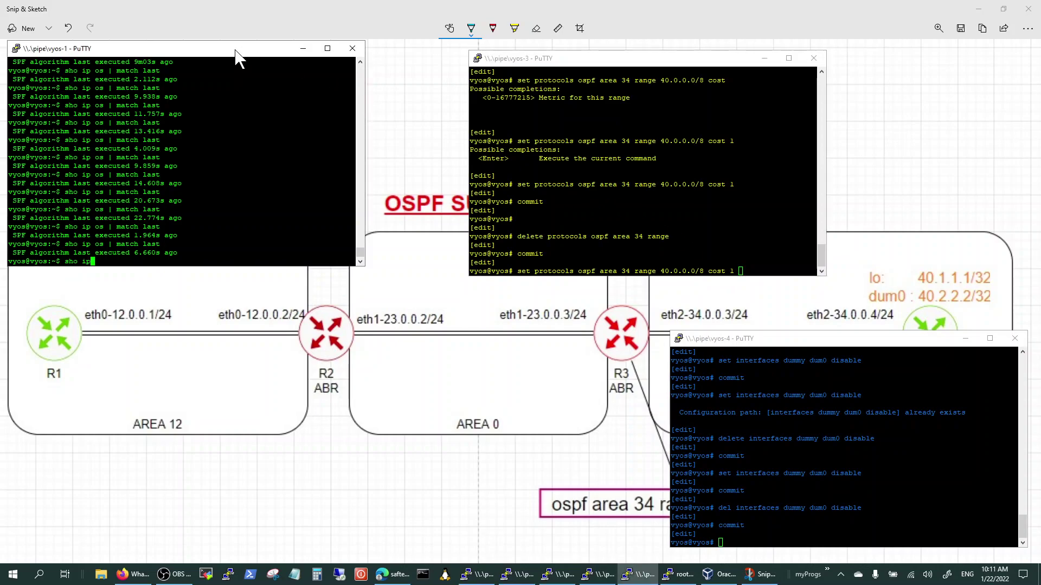
type(" ro")
key("Return")
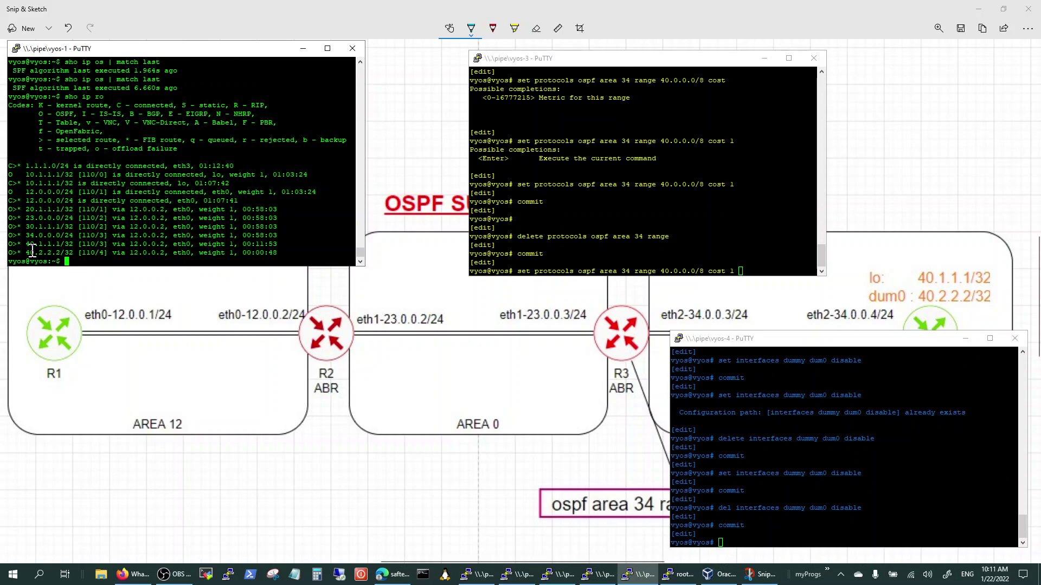
left_click_drag(22, 245, 65, 251)
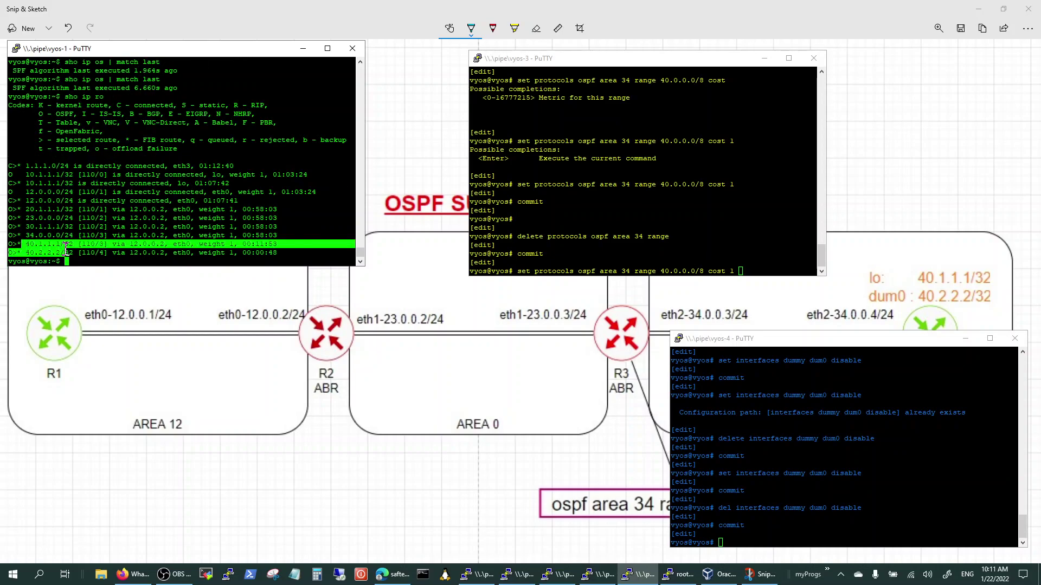
left_click(199, 121)
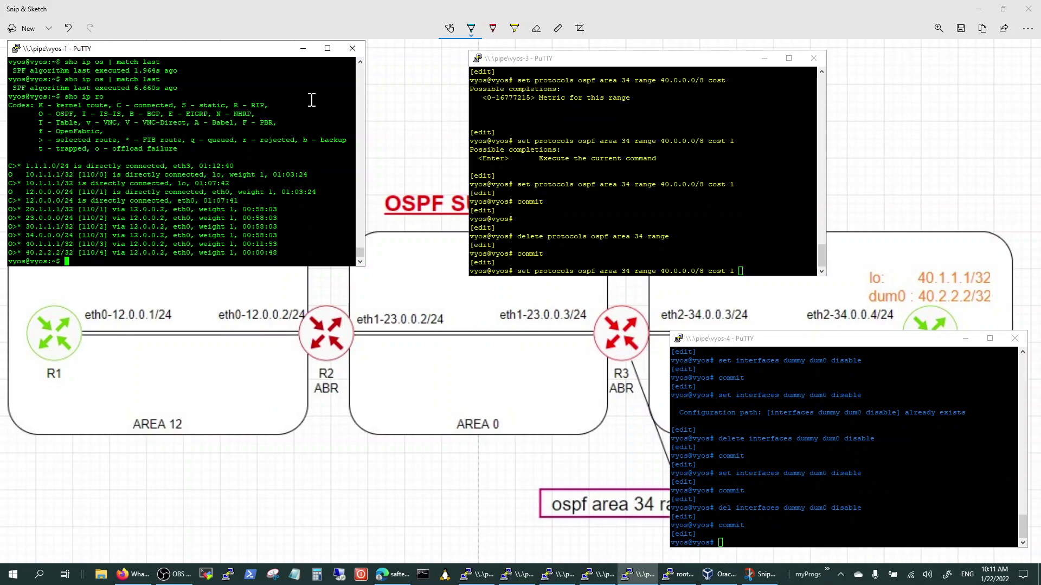
- On vyos-3, set the OSPF area 34 range 40.0.0.0/8 with cost 1 and commit the change
left_click(578, 59)
key("Return")
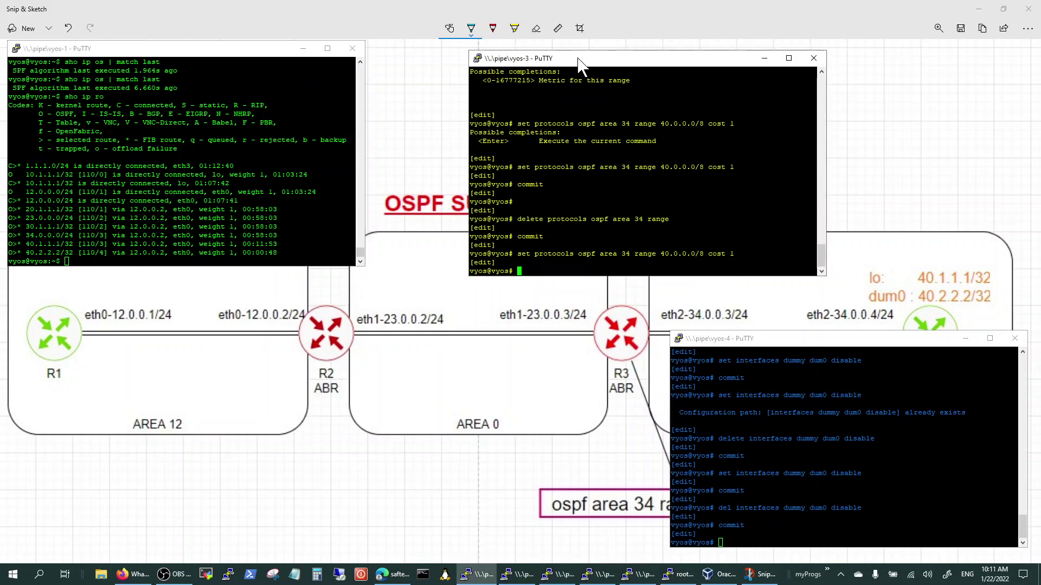
type("commit")
key("Return")
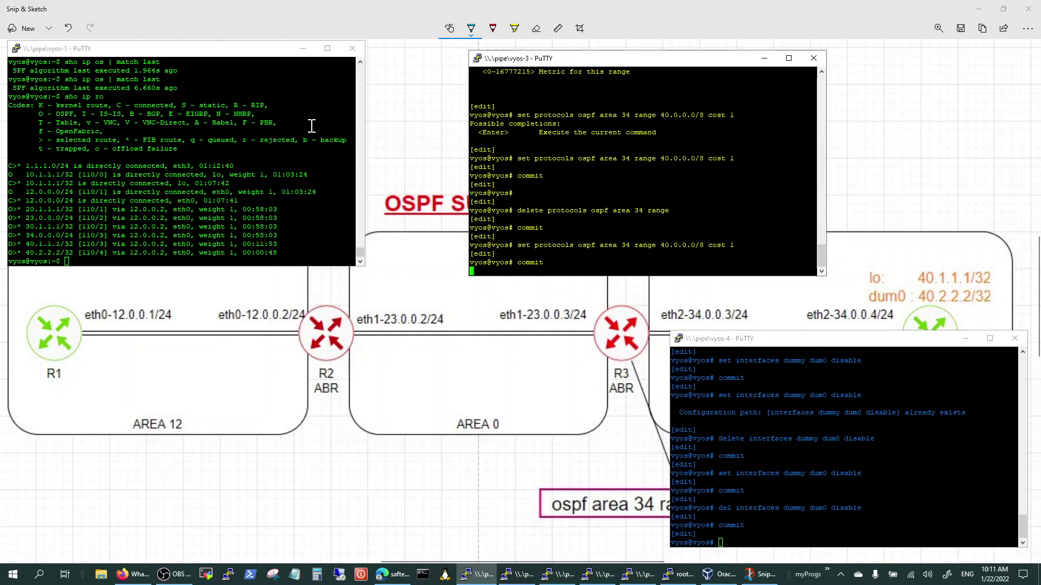
- Show the IP routing table on vyos-1 twice, then highlight the earlier 40.1.1.1/32 and 40.2.2.2/32 routes and the 40.0.0.0/8 route
left_click(198, 52)
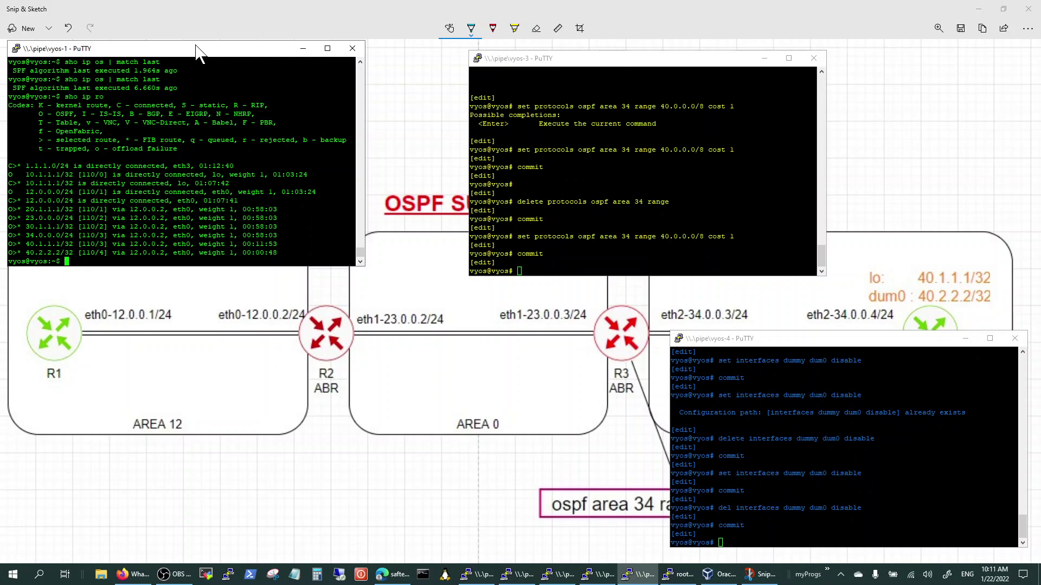
key("Return")
key("Return")
key("Up")
key("Return")
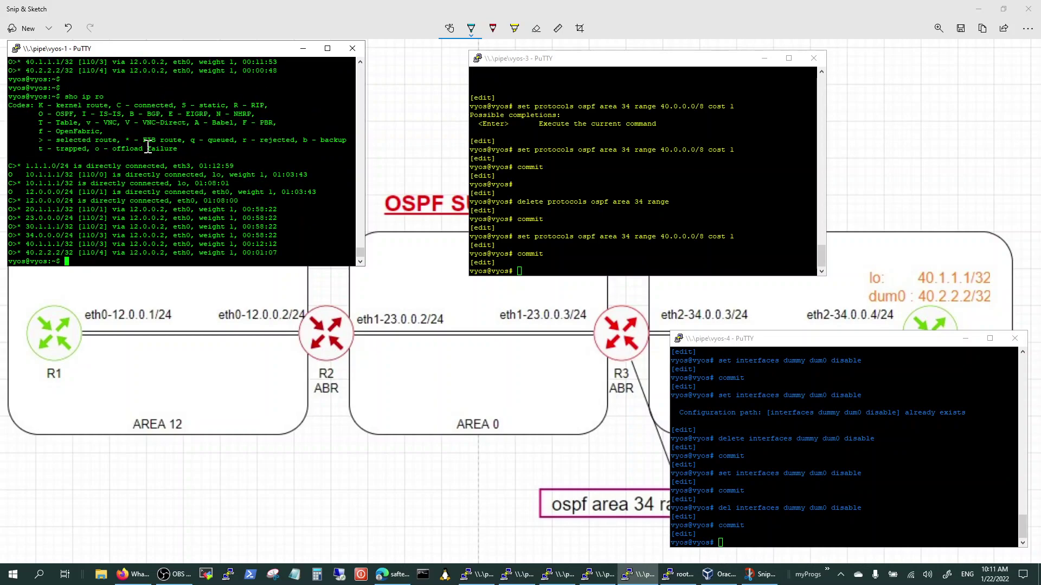
key("Up")
key("Return")
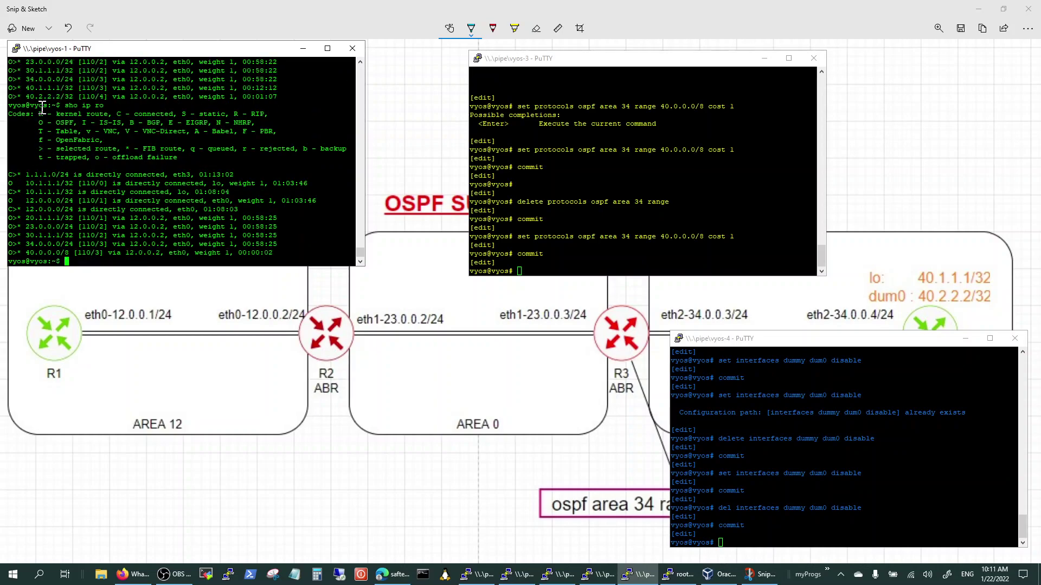
left_click_drag(12, 90, 60, 96)
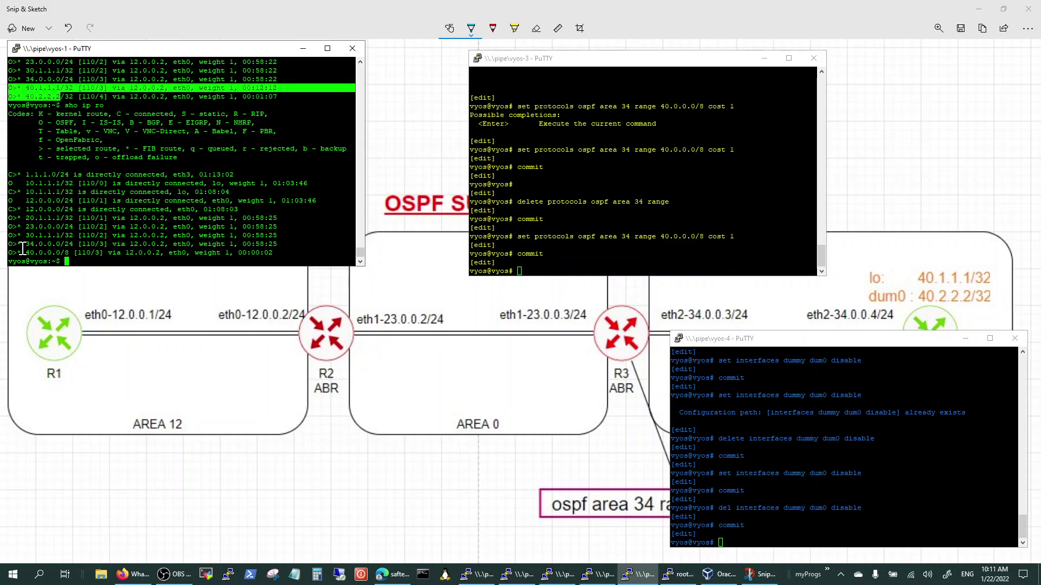
left_click_drag(20, 255, 64, 258)
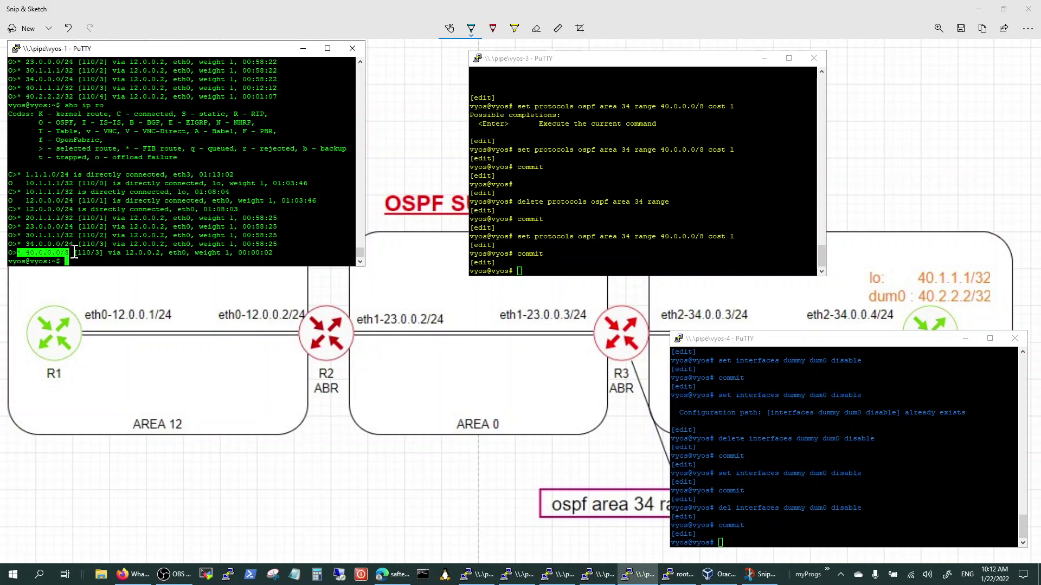
- Ping 40.1.1.1 from vyos-1 and stop the ping after a couple of replies
left_click(105, 234)
type("ping ")
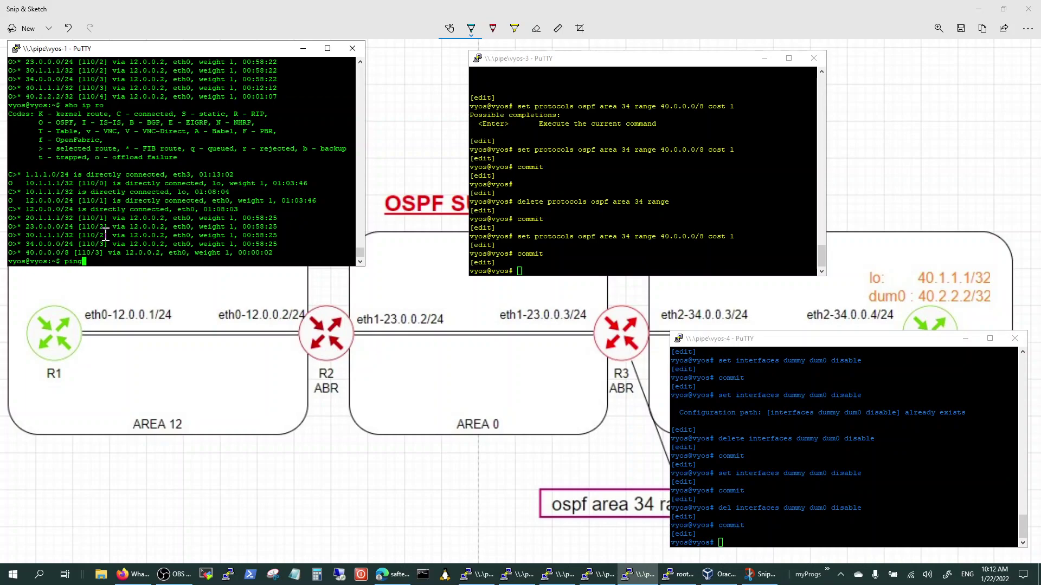
type("40.1.1.1")
key("Return")
key("ctrl+c")
- Ping 40.2.2.2 from vyos-1 and stop the ping after a couple of replies
key("Up")
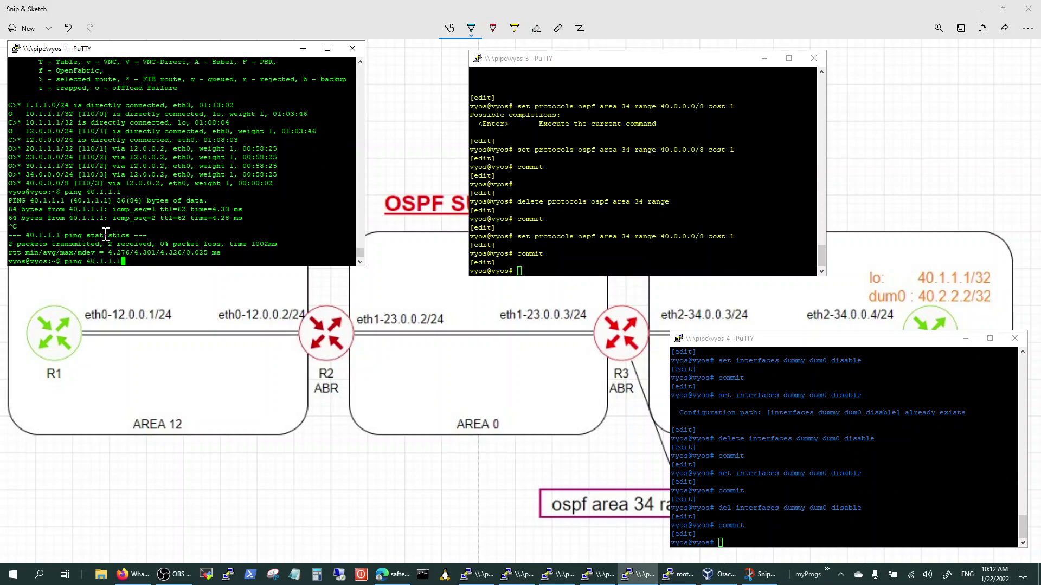
key("BackSpace")
key("BackSpace")
key("BackSpace")
key("BackSpace")
key("BackSpace")
type("2.2.2")
key("Return")
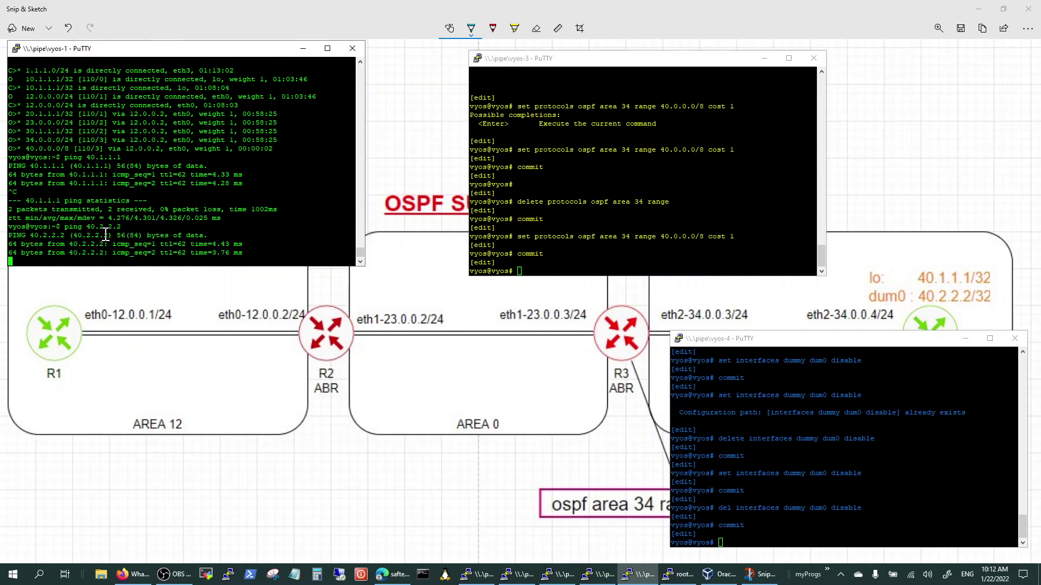
key("ctrl+c")
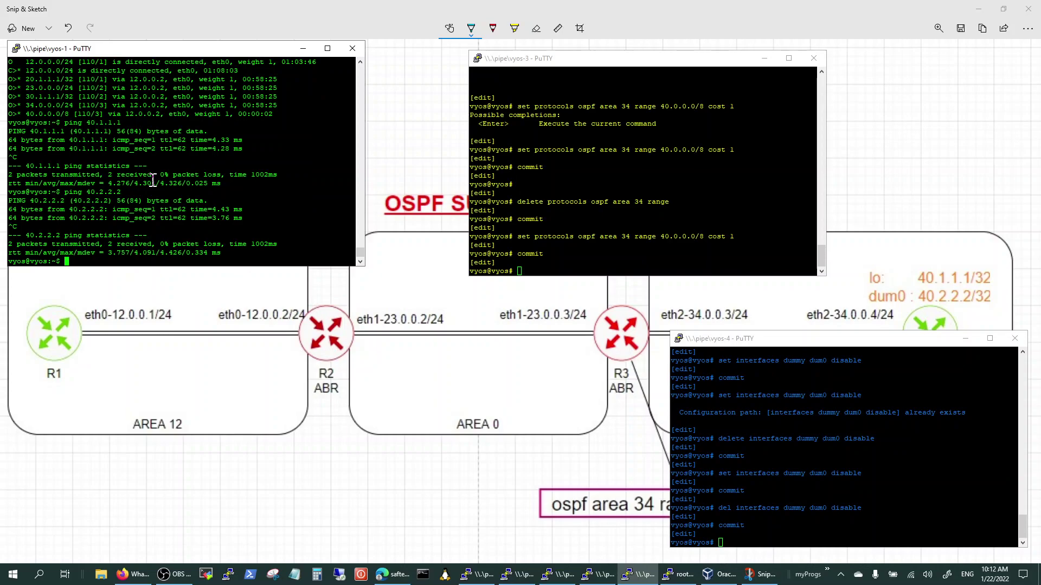
key("Return")
key("Return")
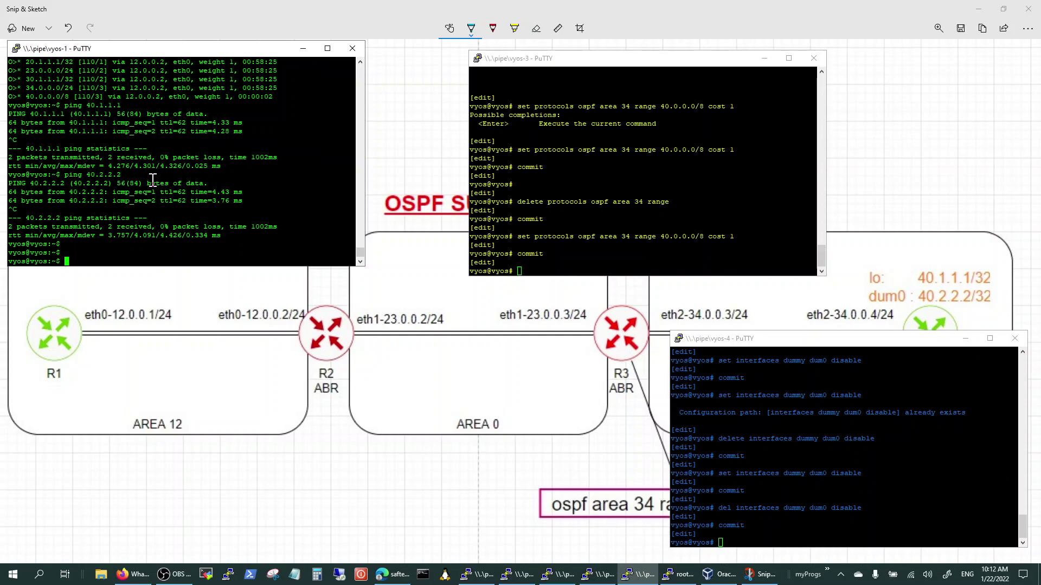
- Check the last SPF execution time on vyos-1 four times using "sho ip os | match last"
type("sho ip ro")
key("Up")
key("Return")
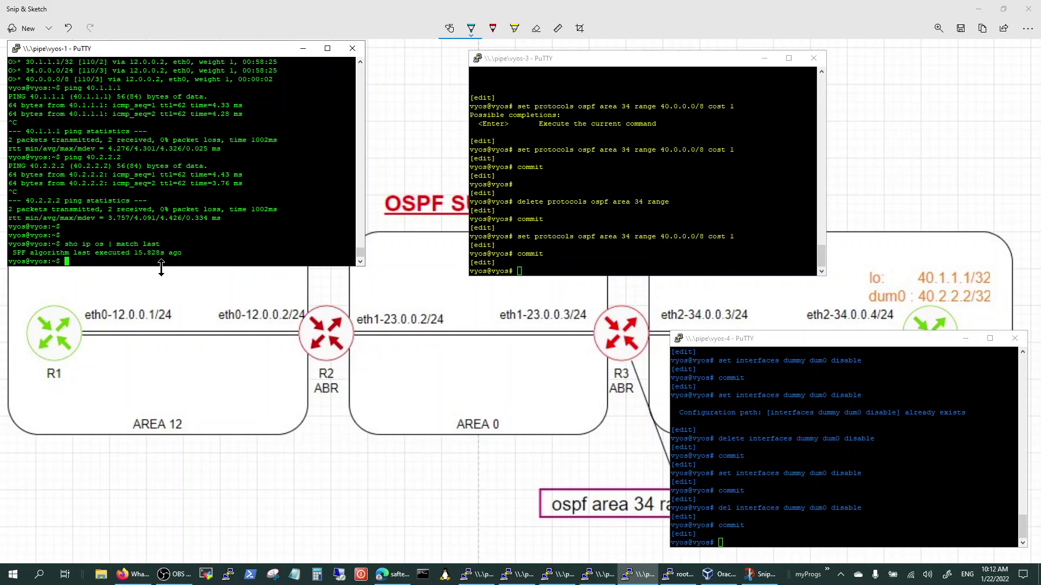
key("Up")
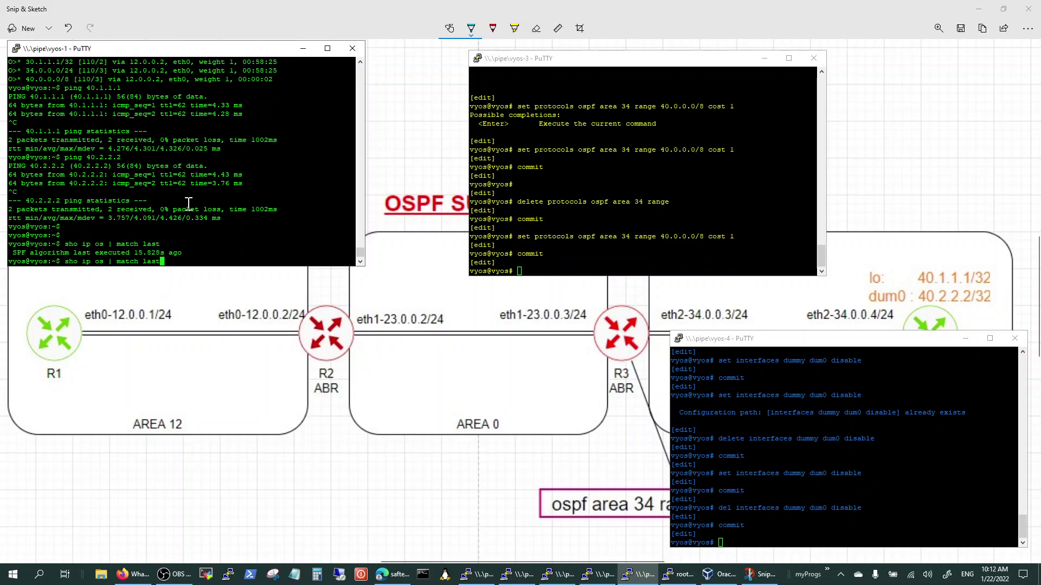
key("Return")
key("Return")
key("Return")
key("Up")
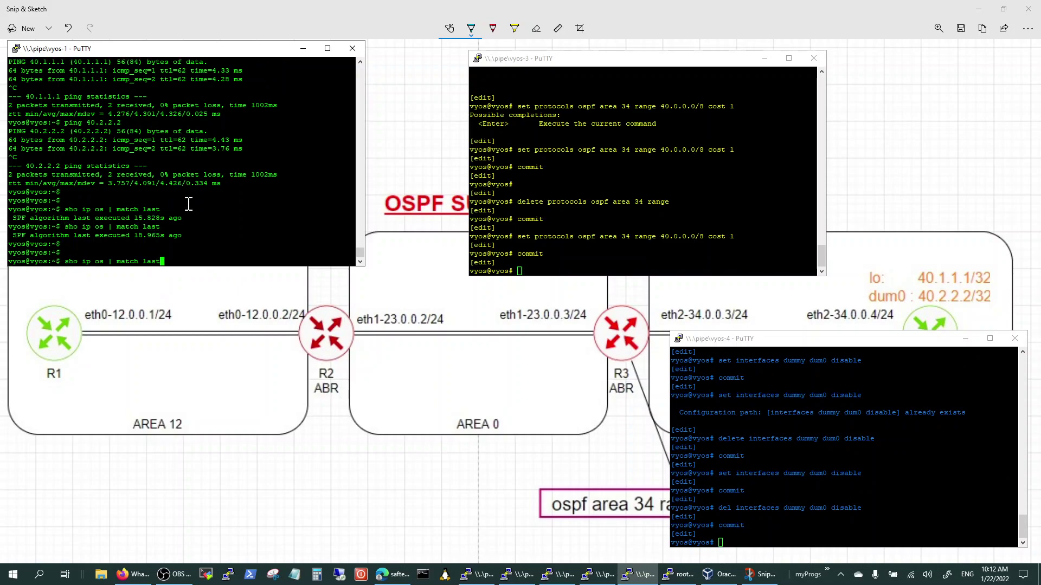
key("Return")
key("Up")
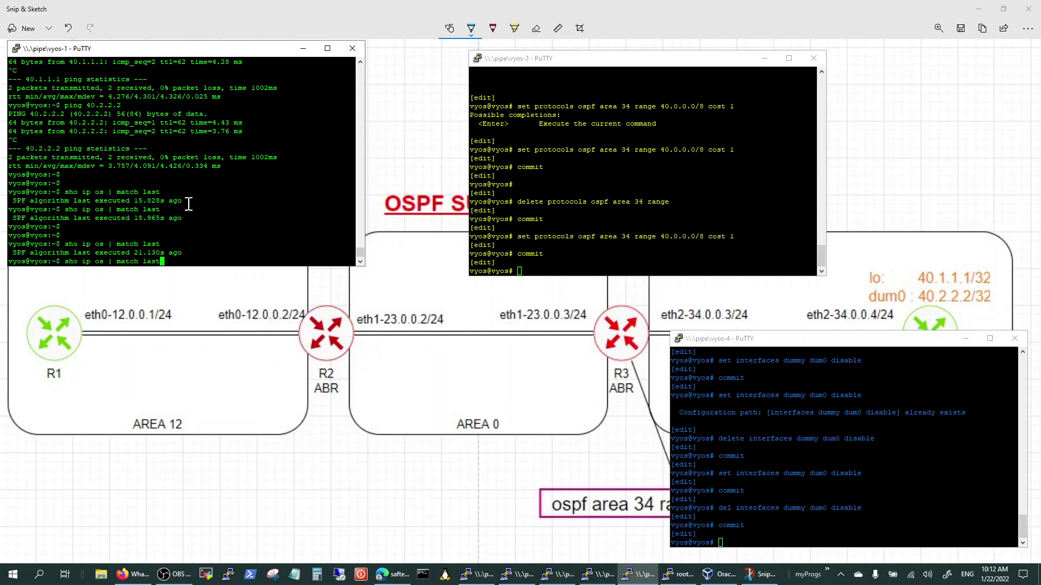
key("Return")
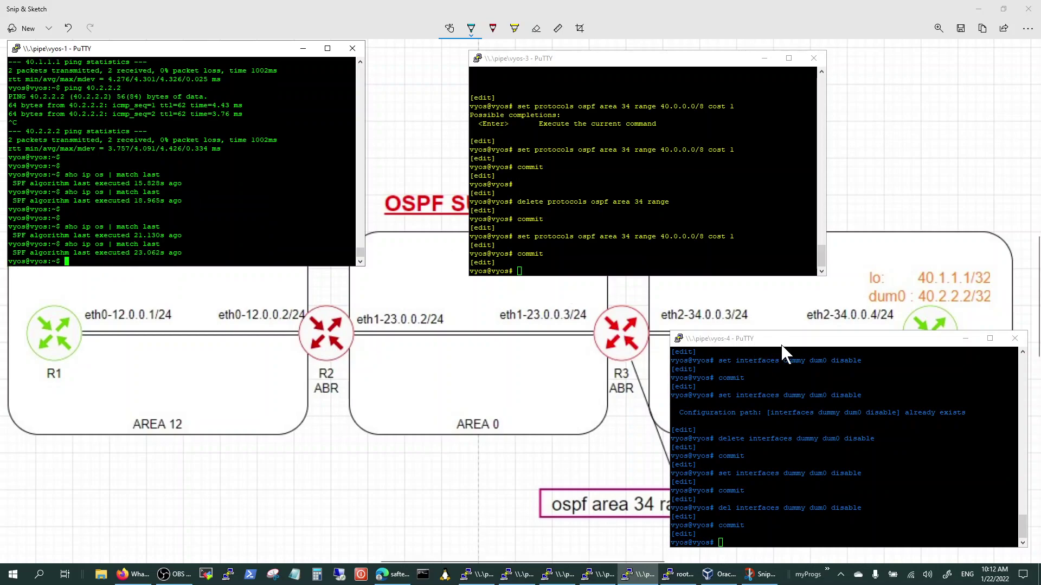
- On vyos-4, run "set interfaces dummy dum0 disable" and enter "commit" at the prompt without running it
left_click(790, 338)
key("Up")
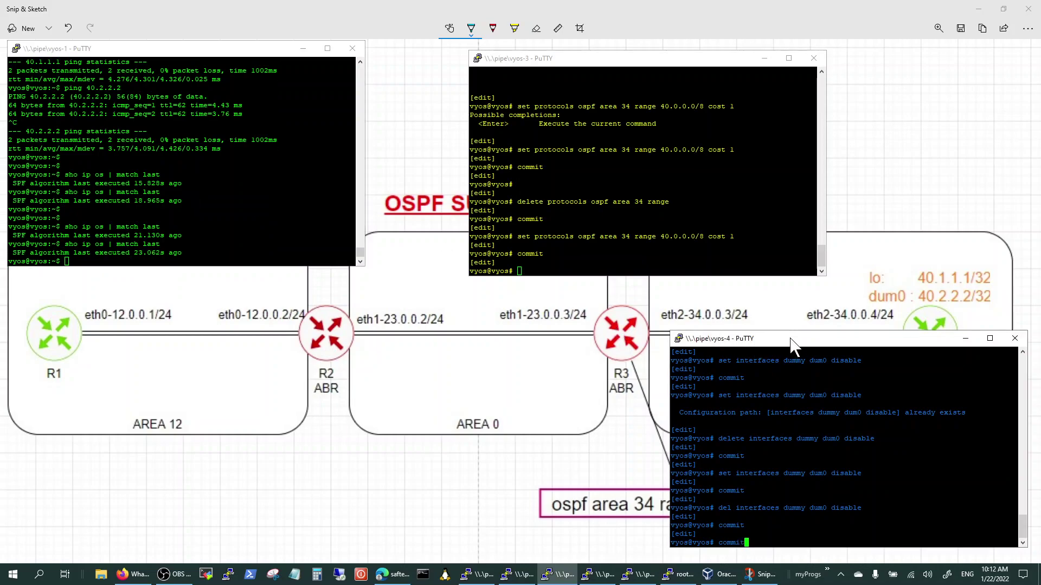
key("Up")
key("Left")
key("Left")
key("Left")
key("Left")
key("Left")
key("Left")
key("Left")
key("Left")
key("Left")
key("Left")
key("Left")
key("Left")
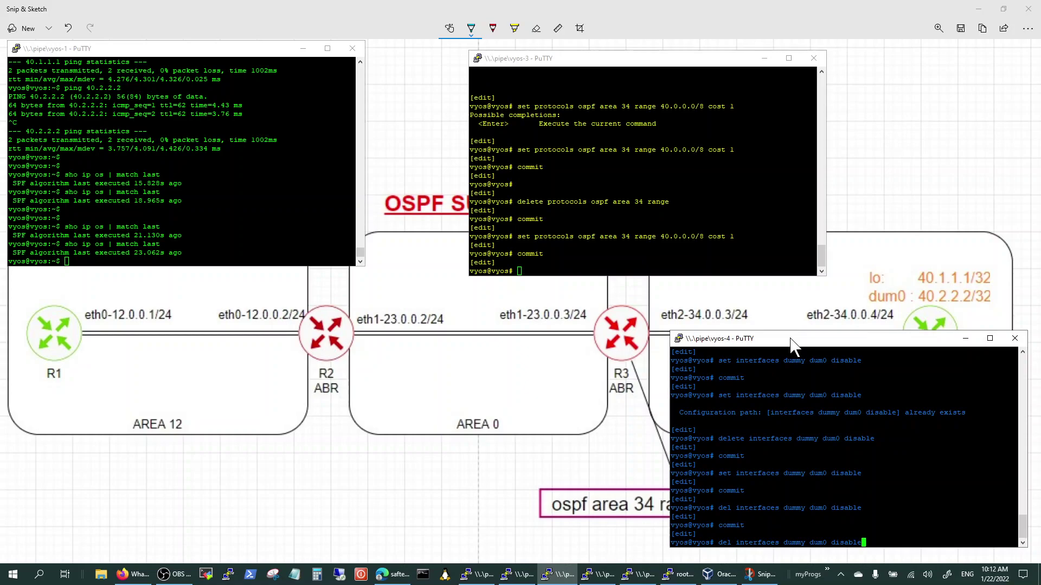
key("Left")
key("Left")
key("Left")
key("BackSpace")
key("BackSpace")
key("BackSpace")
type("set")
key("Return")
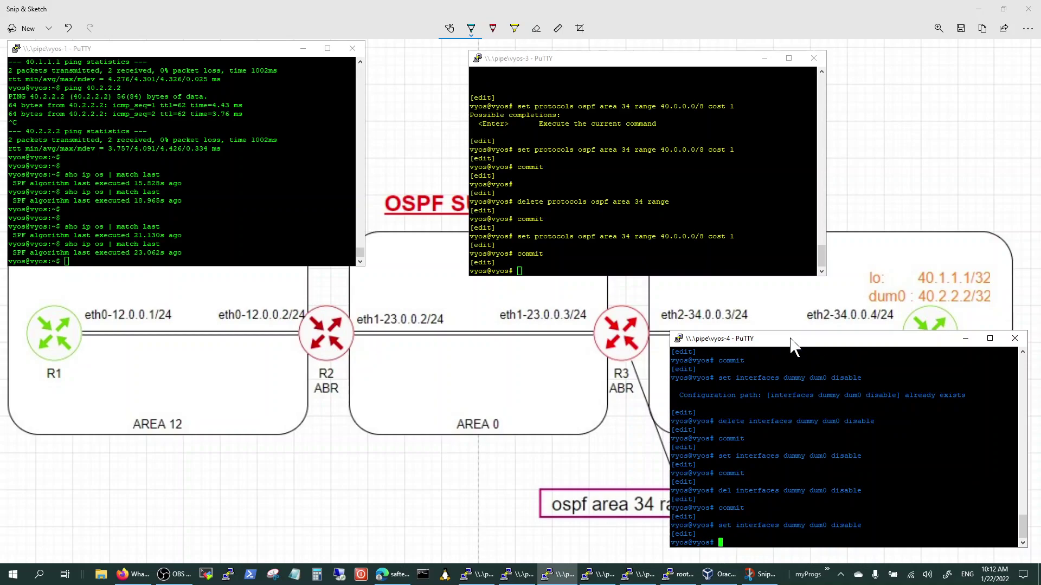
type("commit")
- Repeatedly check the last SPF execution time on vyos-1 while the dum0 disabling on vyos-4 is still uncommitted
left_click(266, 52)
key("Up")
key("Return")
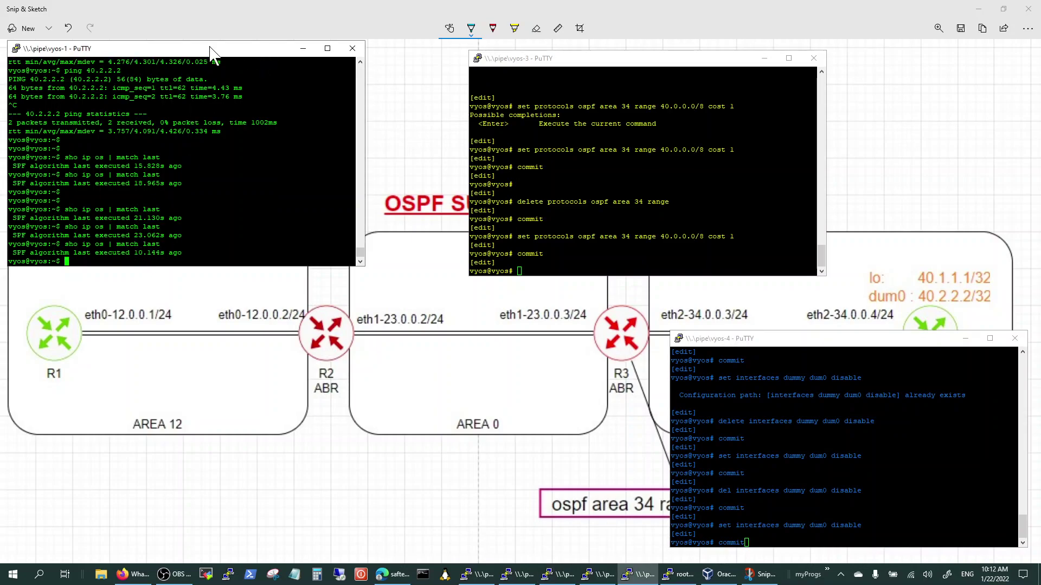
key("Up")
key("Return")
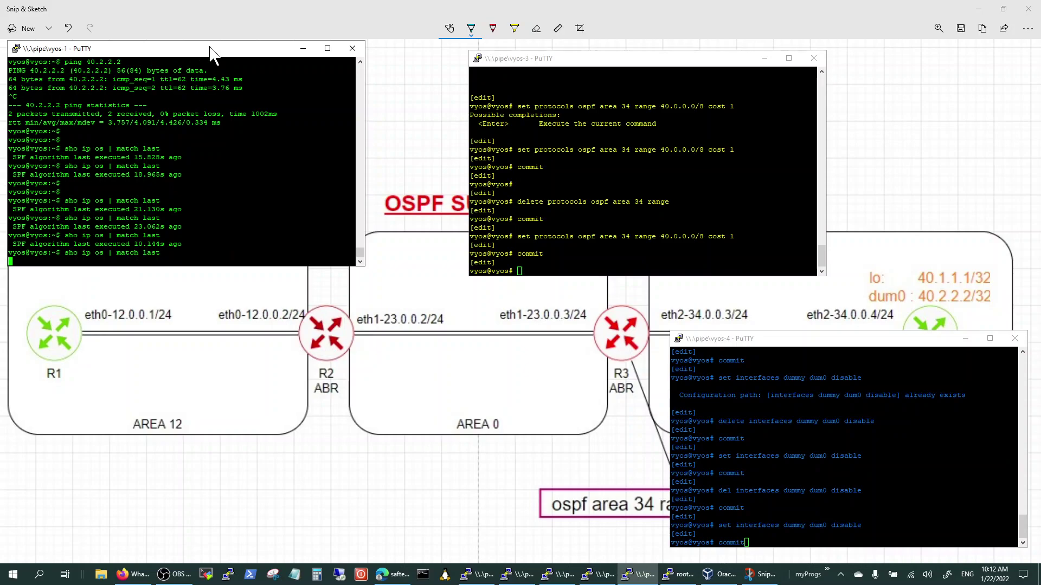
key("Up")
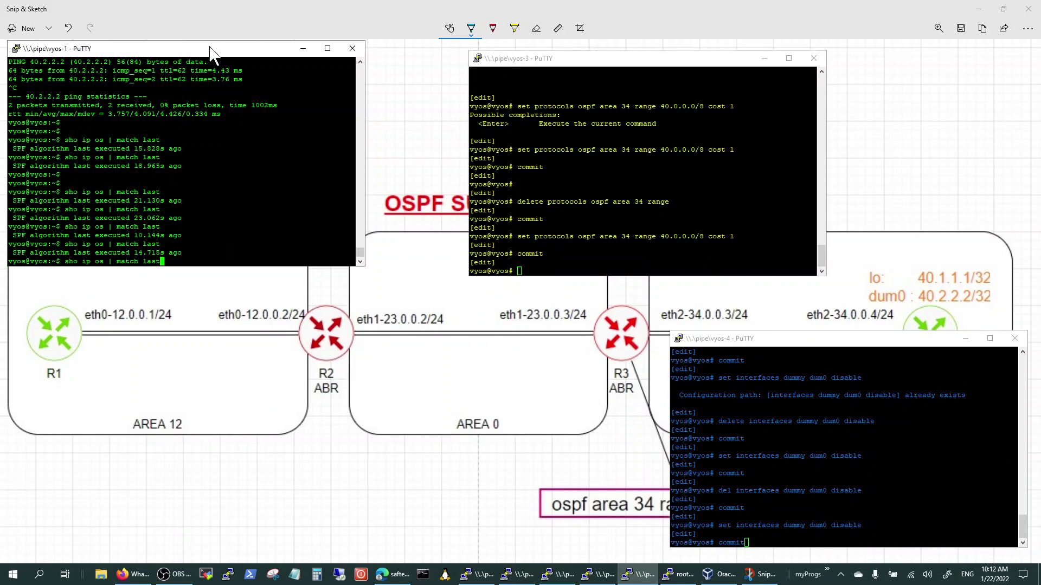
key("Return")
key("Up")
key("Return")
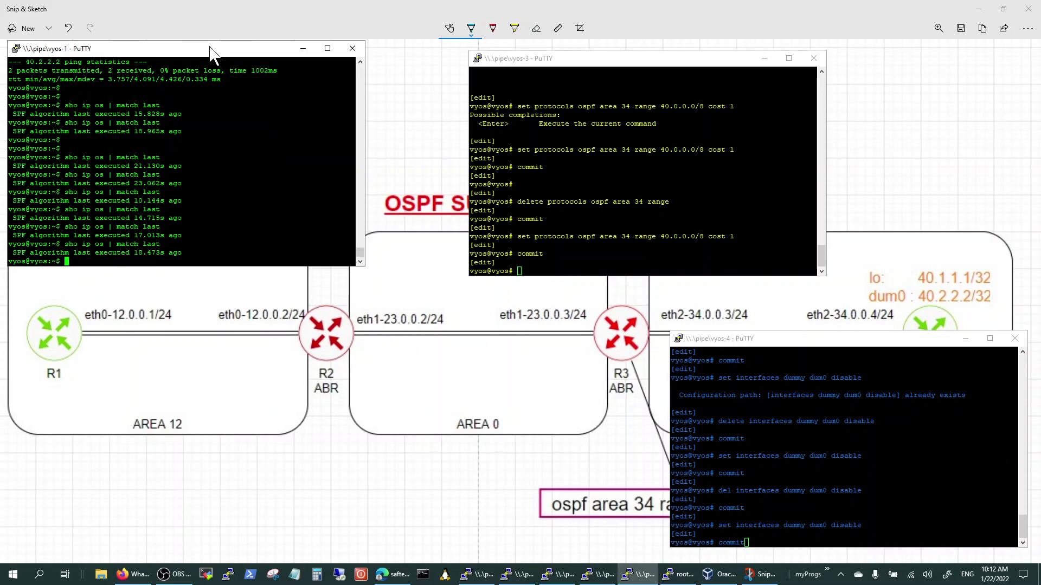
key("Up")
key("Return")
key("Up")
key("Return")
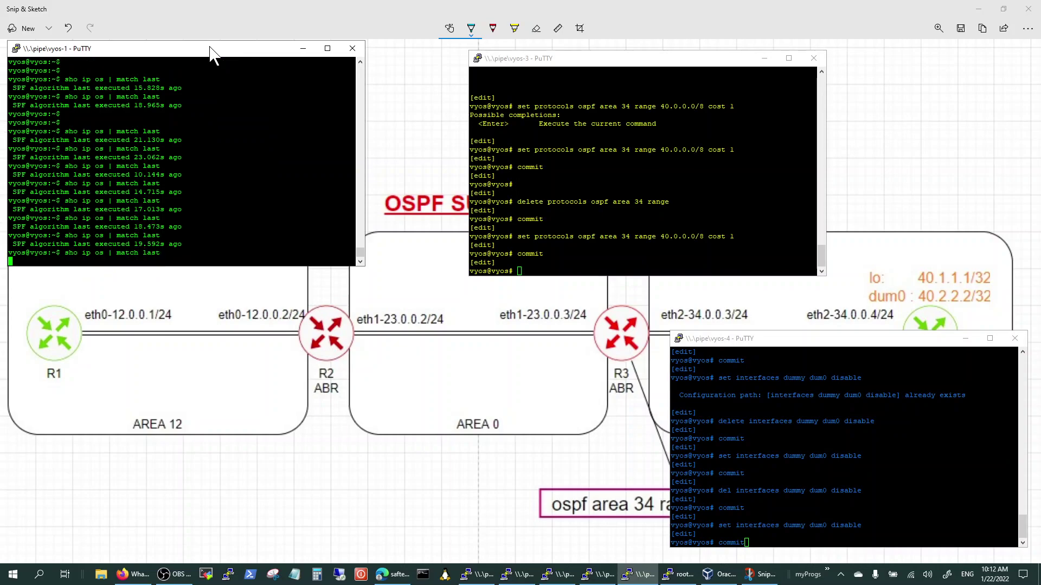
key("Up")
key("Return")
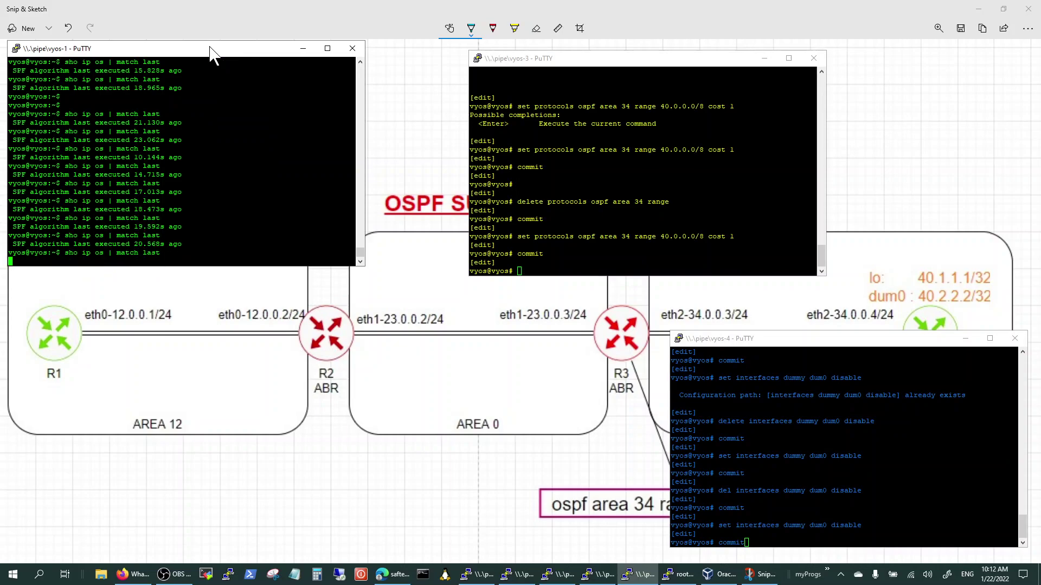
key("Up")
key("Return")
key("Up")
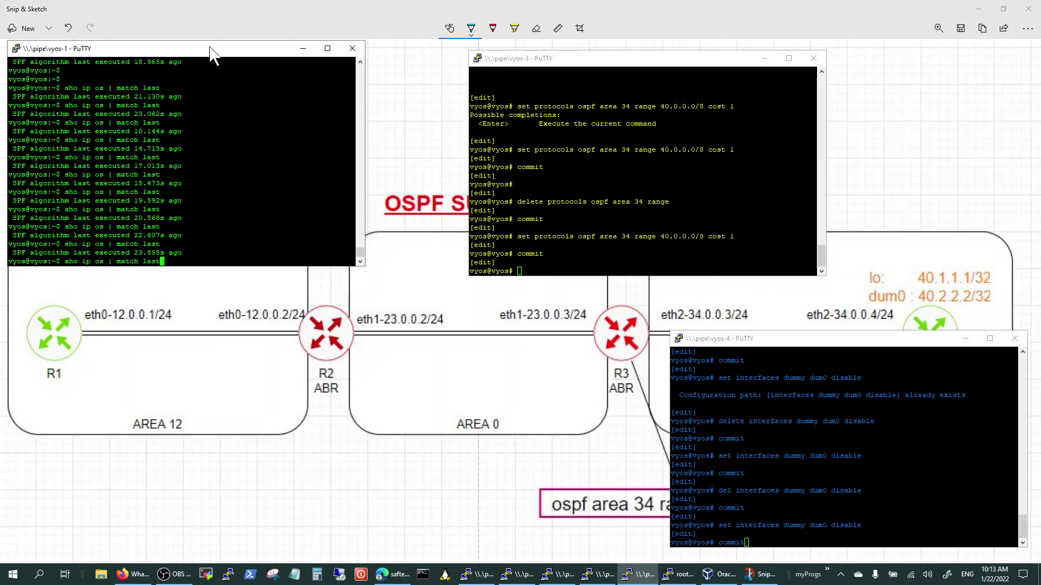
key("Return")
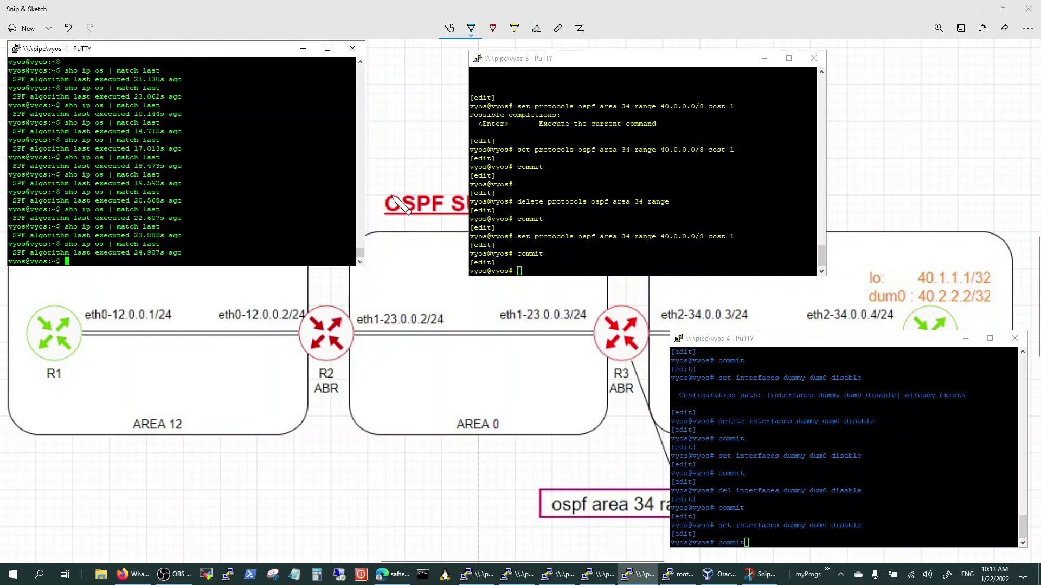
key("Up")
key("Return")
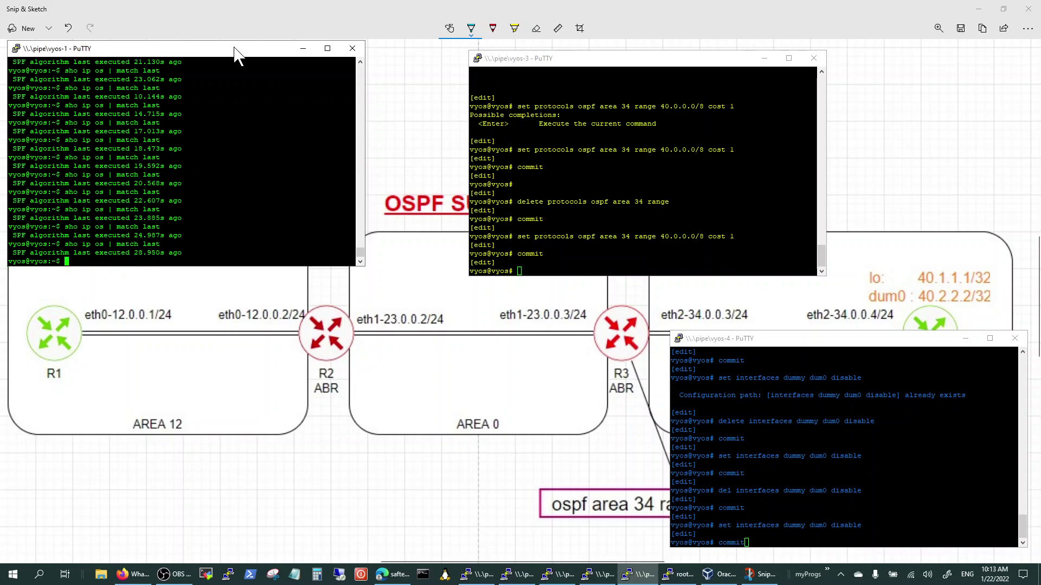
- Commit the disabling of dummy interface dum0 on vyos-4
left_click(774, 344)
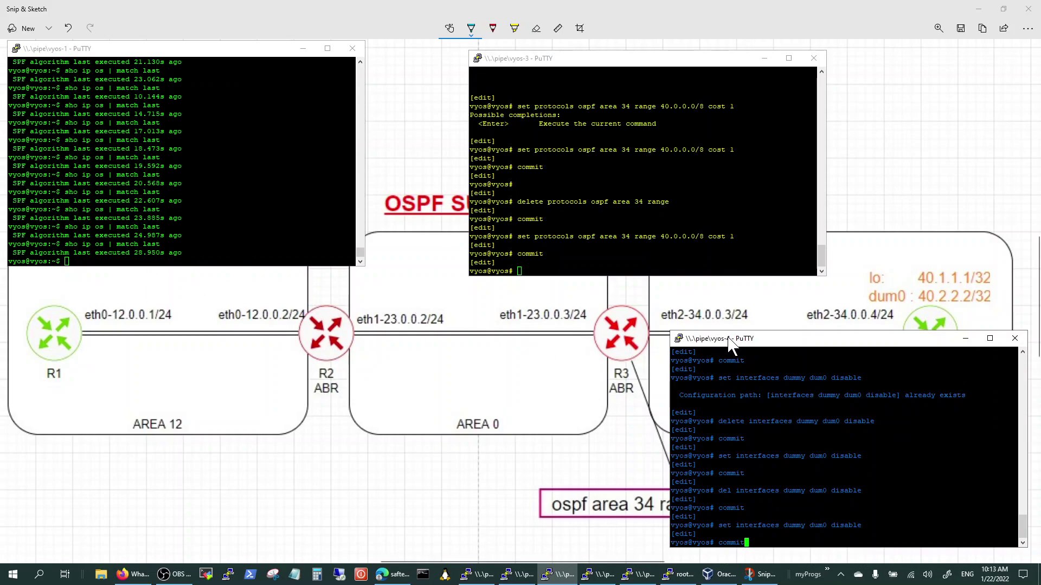
type("commit")
key("Return")
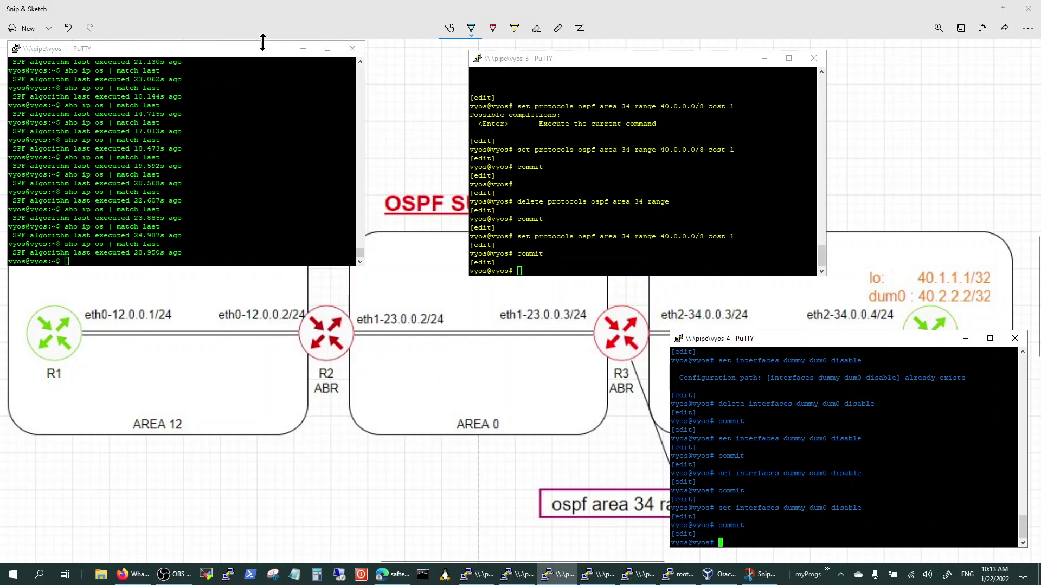
- Check the last SPF execution time on vyos-1 eight times with "sho ip os | match last" following the dum0 disable commit
left_click(259, 54)
key("Up")
key("Return")
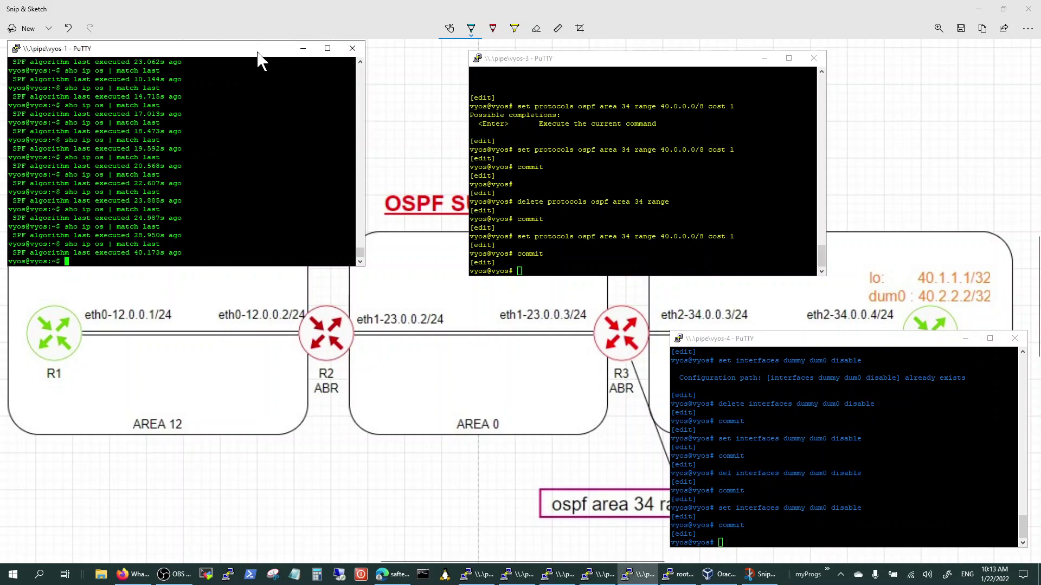
key("Up")
key("Return")
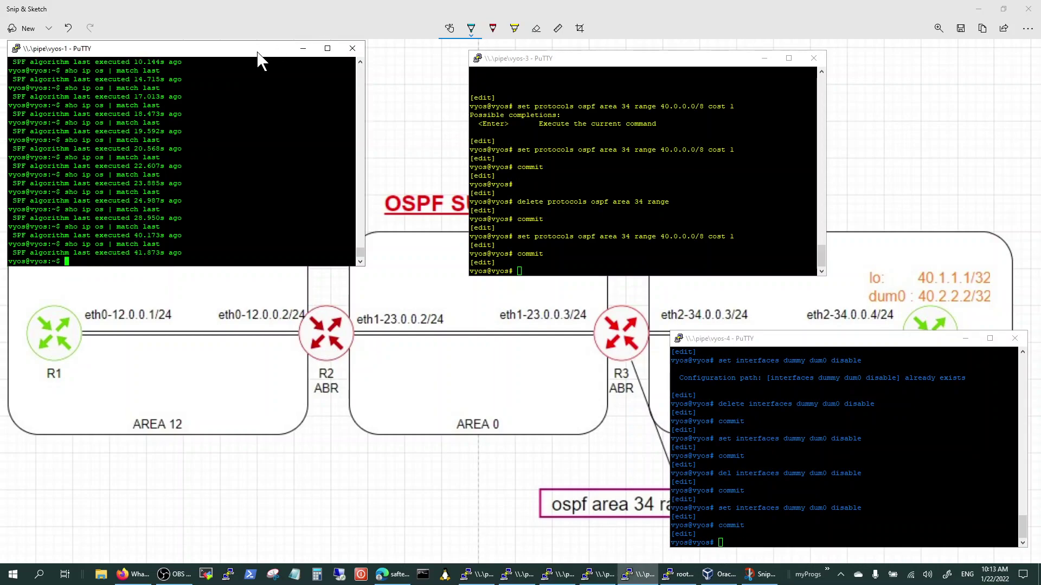
key("Up")
key("Return")
key("Up")
key("Return")
key("Up")
key("Return")
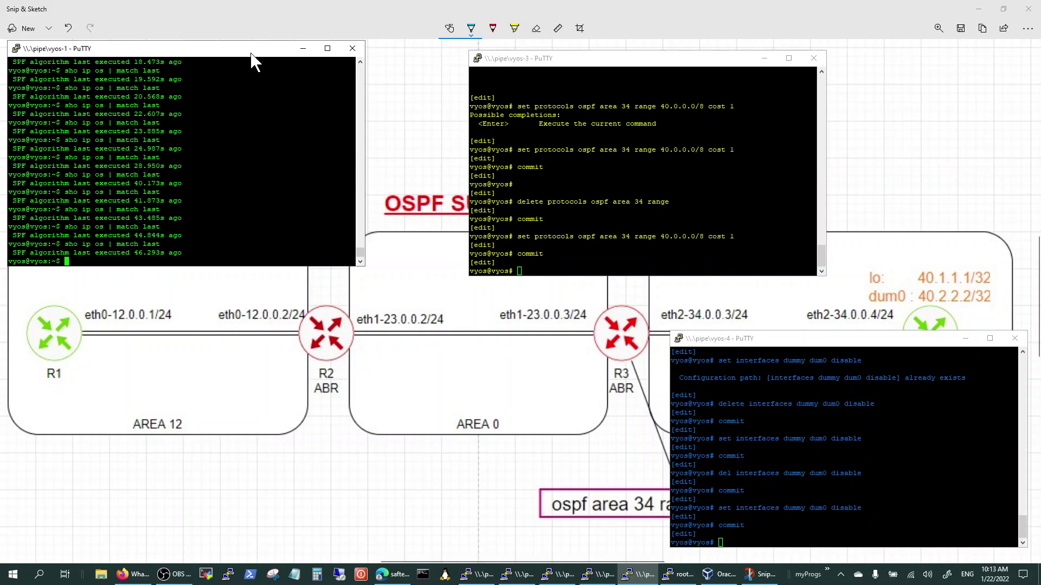
key("Up")
key("Return")
key("Up")
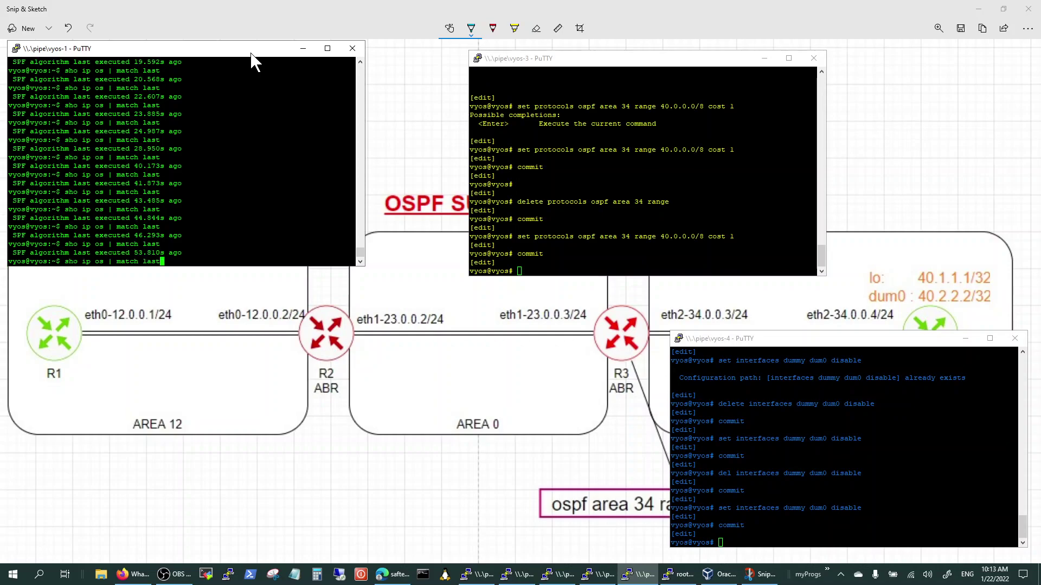
key("Return")
key("Up")
key("Return")
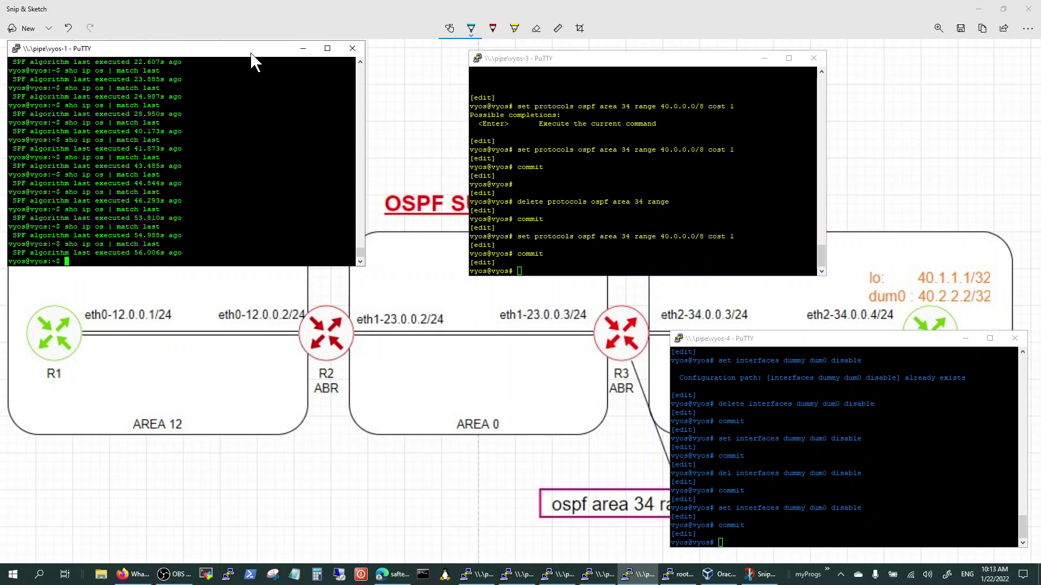
- Display the IP routing table on vyos-1 and ping the disabled dum0 address 40.2.2.2, stopping the ping after a few packets
type("sho ip ro")
key("Return")
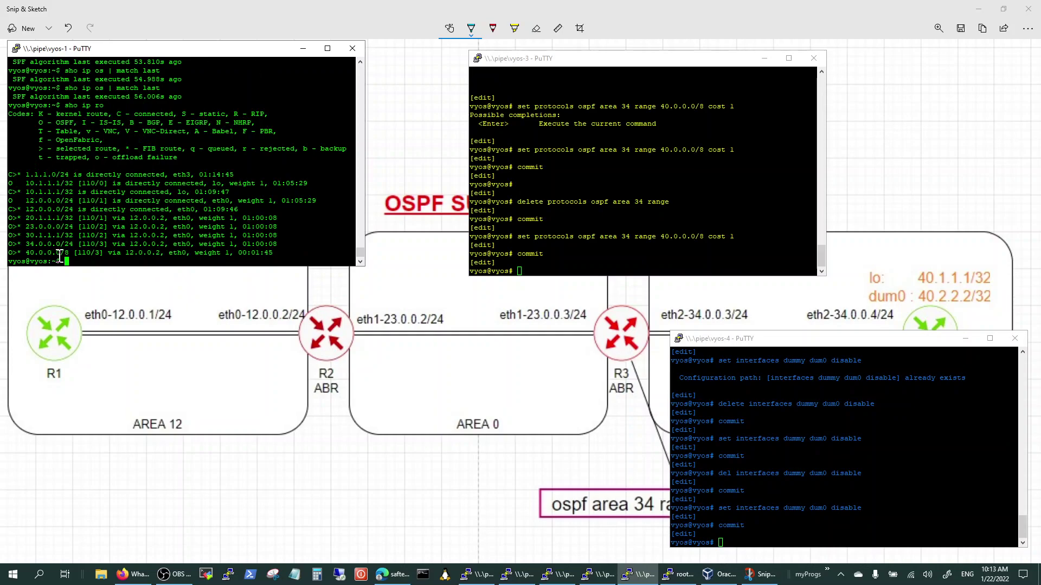
type("ping 40.2.2.2")
key("Return")
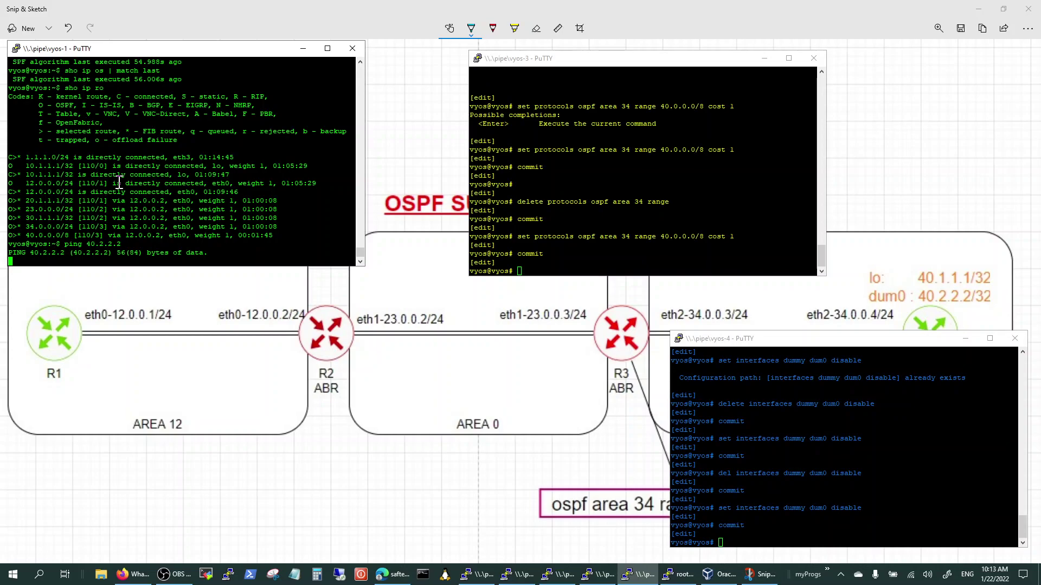
key("ctrl+c")
- Run "sho ip os | match last" once more on vyos-1 to check the SPF timer following the ping test
key("Up")
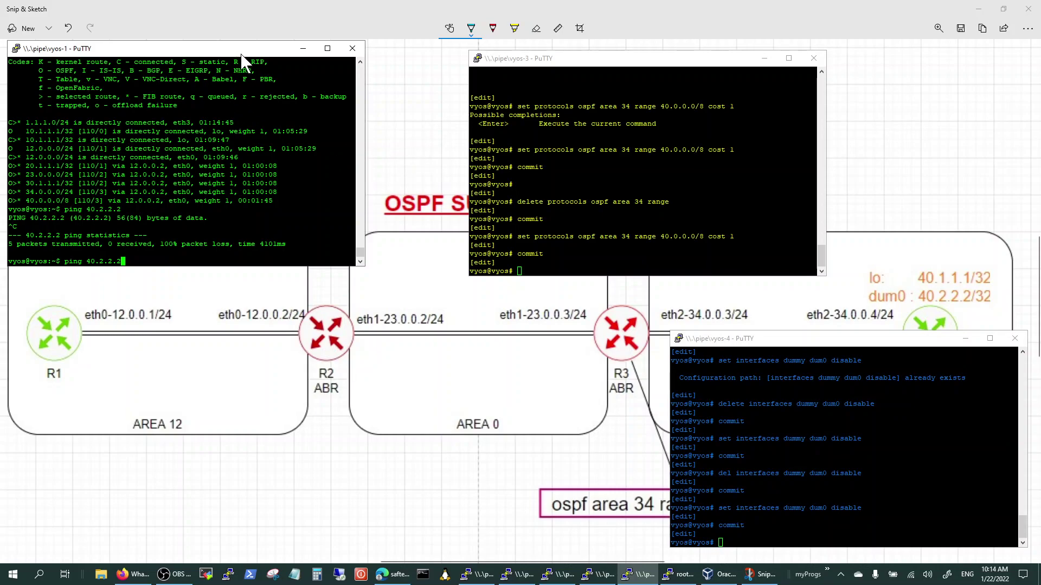
key("Up")
key("Up")
key("Return")
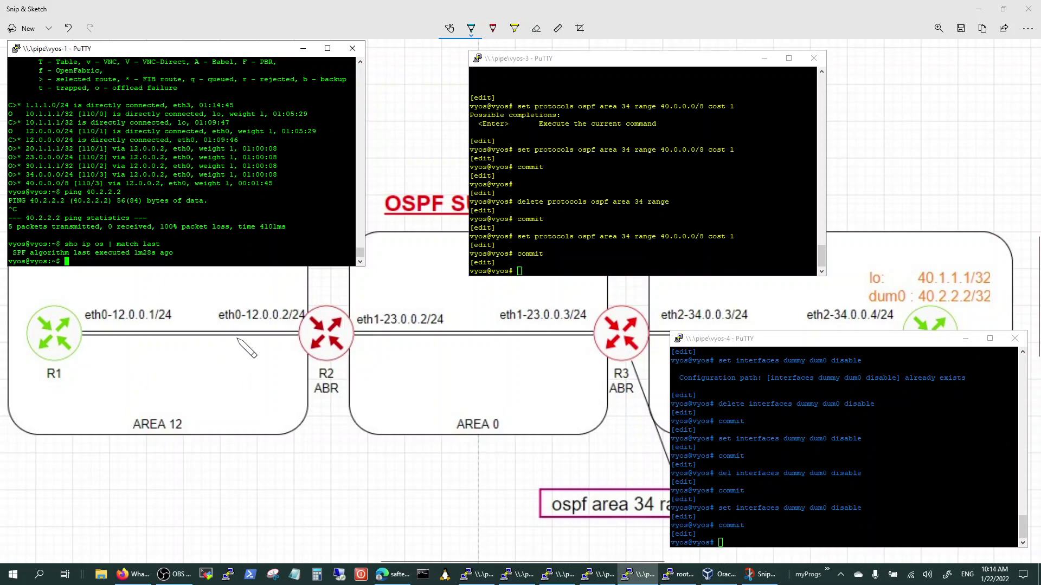
- Switch to the Snip & Sketch diagram, circle "SUMMARIZATION" in the title, and draw an arrow from the circle down to R3
left_click(415, 147)
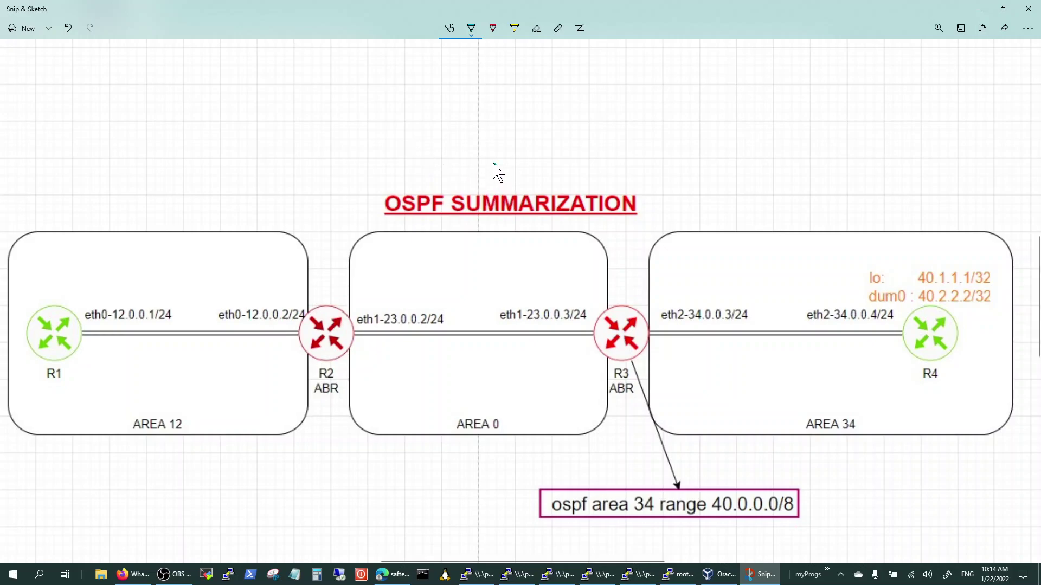
mouse_move(494, 163)
left_mouse_down()
mouse_move(463, 177)
mouse_move(456, 221)
mouse_move(547, 250)
mouse_move(657, 233)
mouse_move(557, 127)
mouse_move(495, 154)
left_mouse_up()
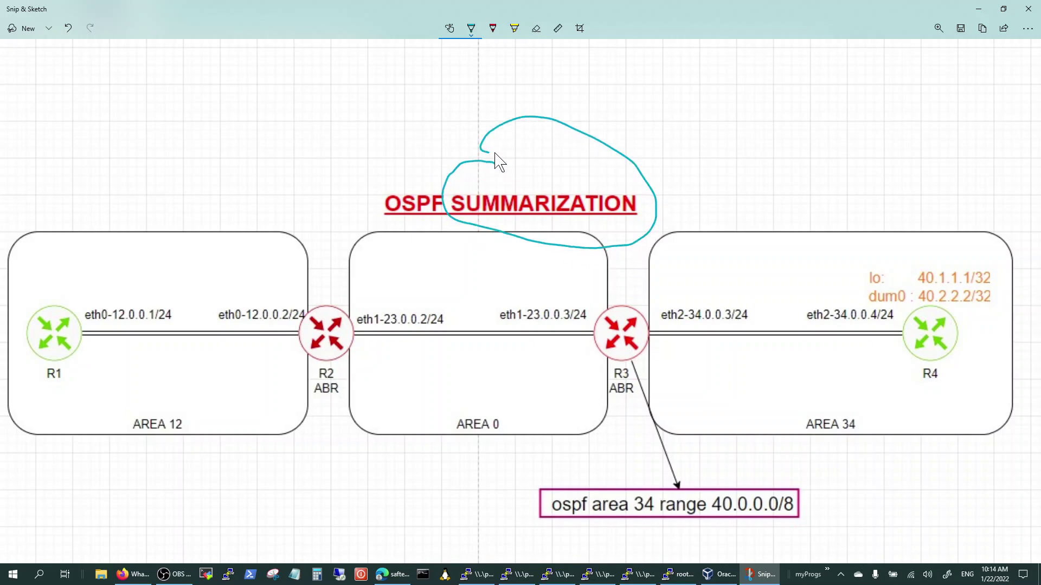
mouse_move(620, 246)
left_mouse_down()
mouse_move(614, 297)
mouse_move(605, 291)
mouse_move(623, 292)
left_mouse_up()
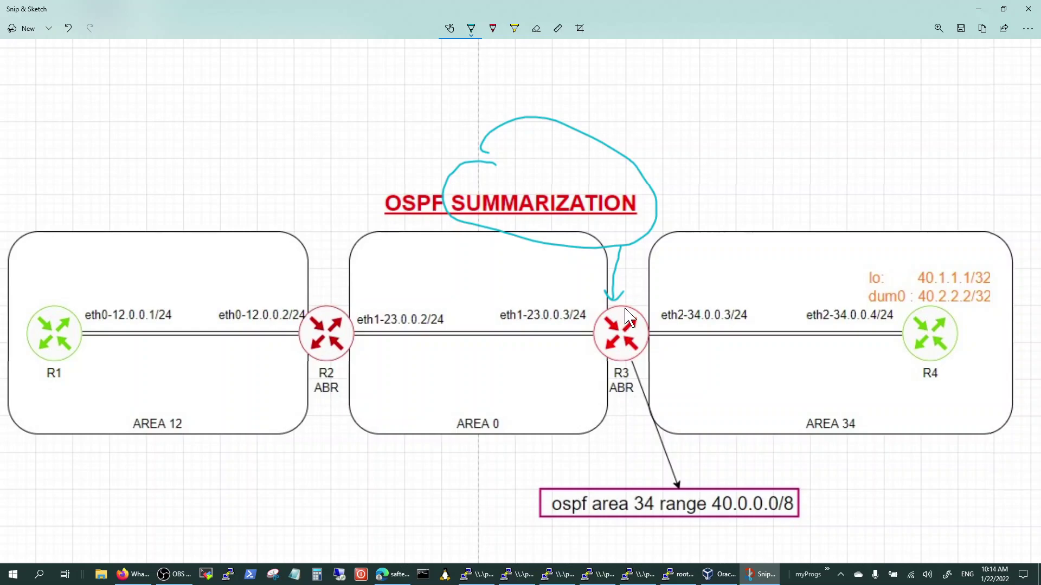
- Mark routers R3 and R4 with short pen strokes and underline the "ABR" label below R3
left_click_drag(623, 310, 646, 296)
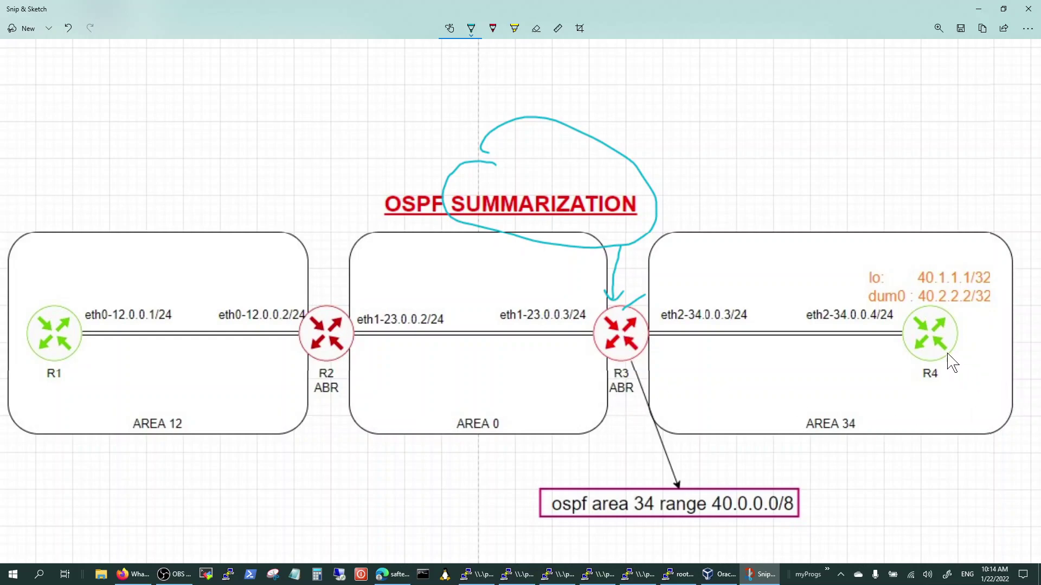
left_click_drag(945, 351, 971, 389)
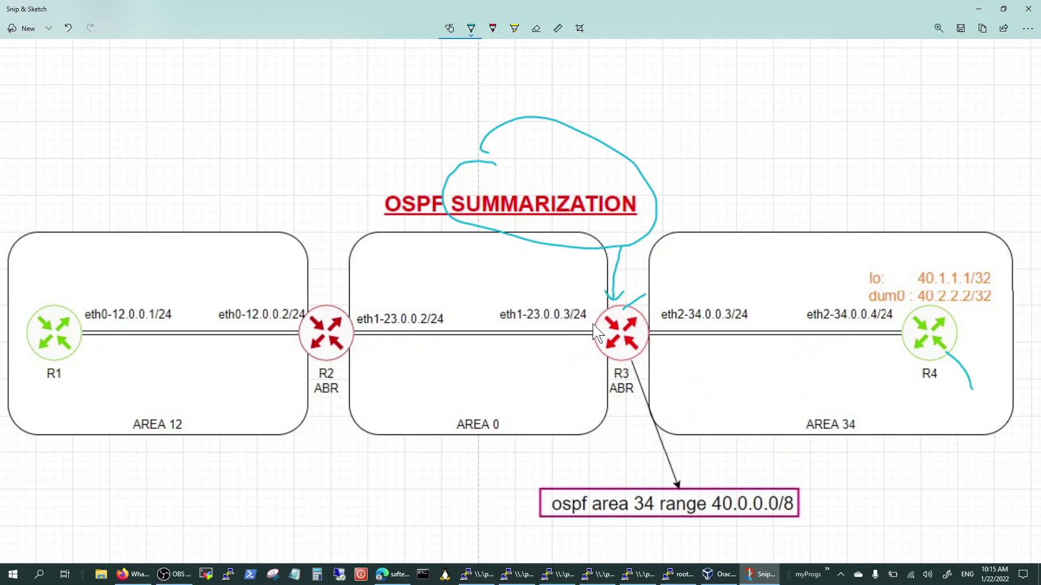
left_click_drag(609, 398, 631, 400)
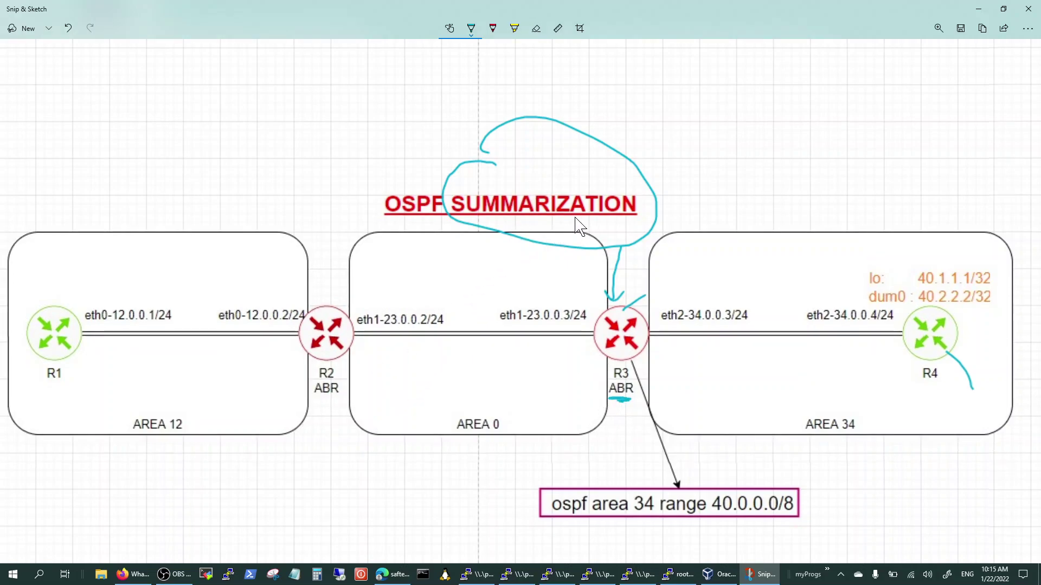
- Handwrite the notes "Stab" and "Red" beside the circled title, above area 34
mouse_move(649, 123)
left_mouse_down()
mouse_move(632, 145)
mouse_move(700, 141)
left_mouse_up()
mouse_move(665, 170)
left_mouse_down()
mouse_move(708, 155)
mouse_move(711, 182)
left_mouse_up()
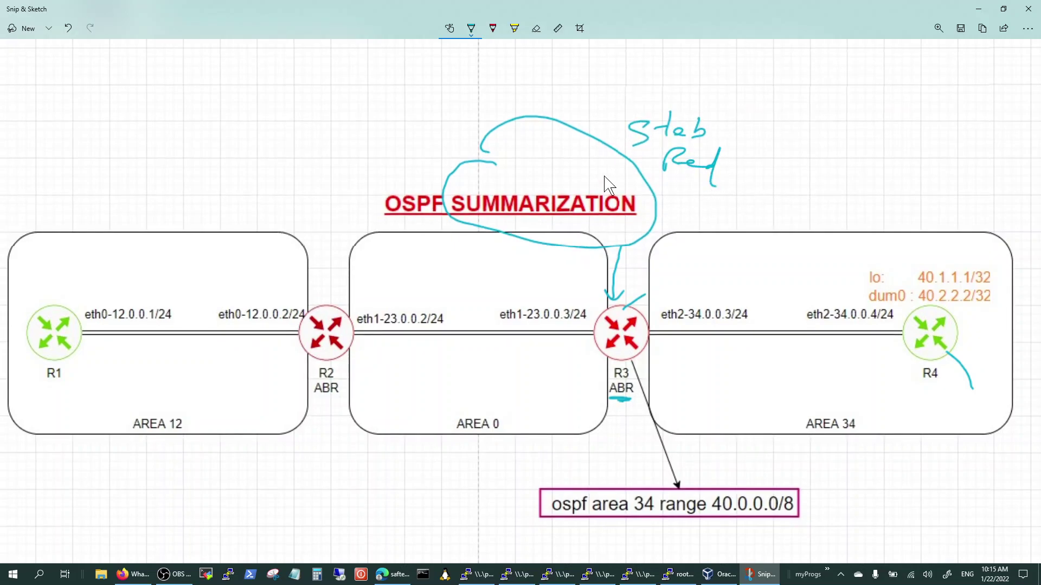